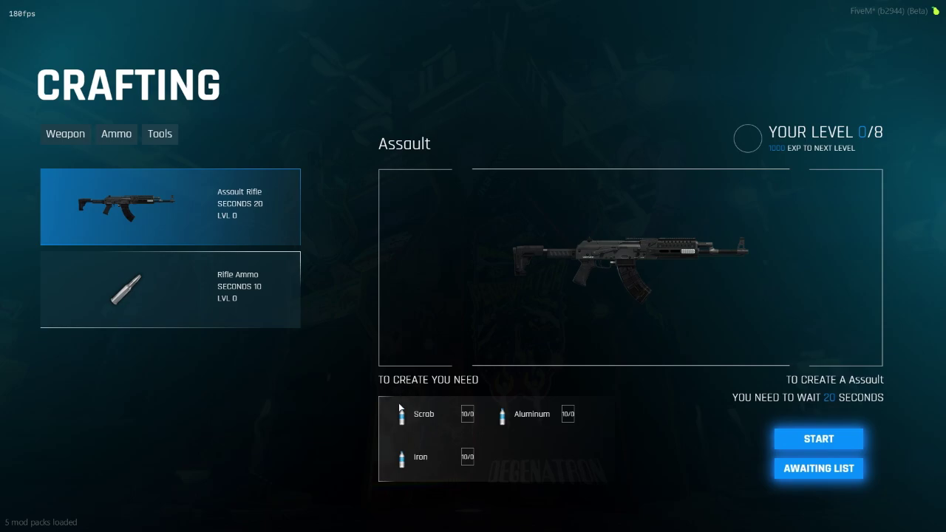
Look through the Weapon, Ammo and Tools categories of the crafting menu and view the Rifle Ammo recipe
left_click(105, 280)
left_click(112, 140)
left_click(161, 139)
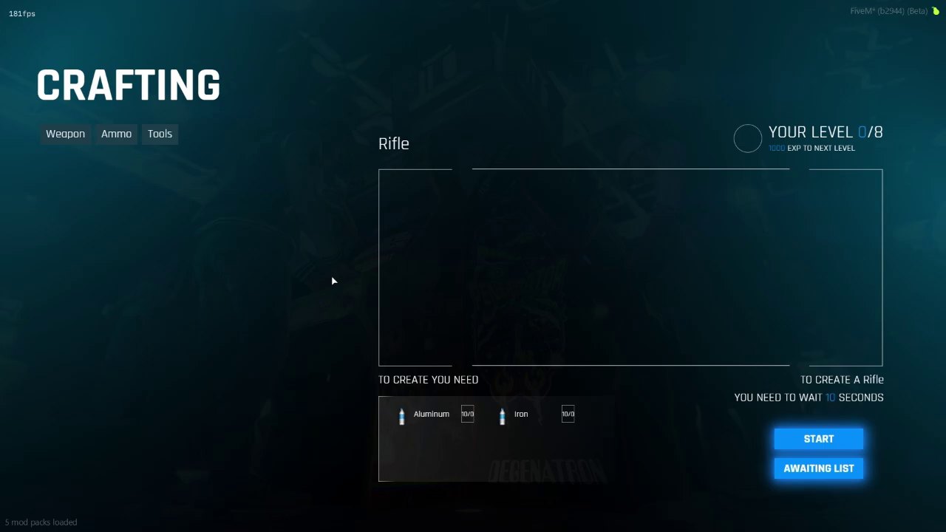
left_click(126, 139)
left_click(52, 144)
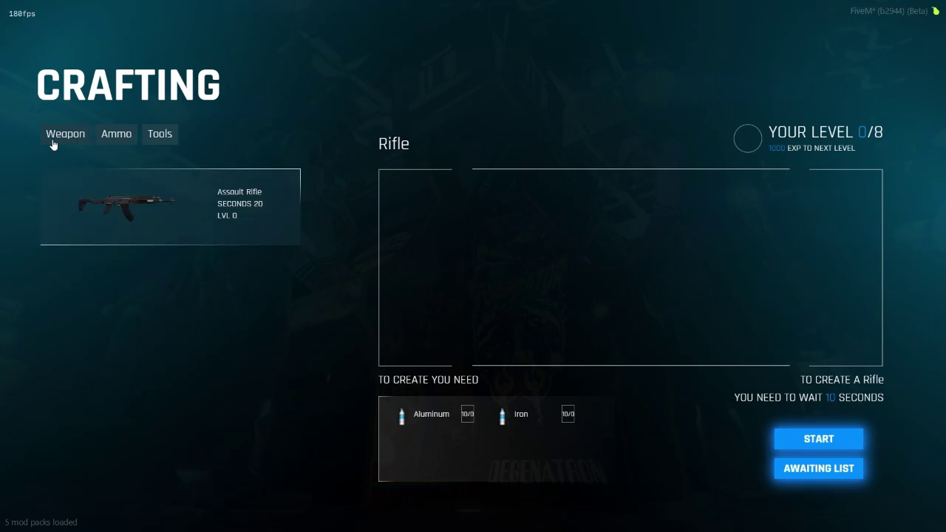
left_click(149, 134)
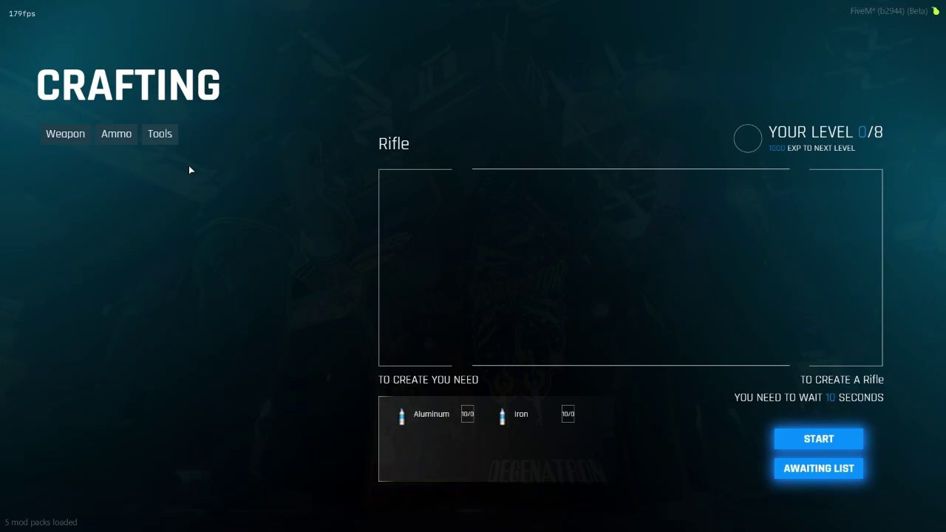
left_click(58, 139)
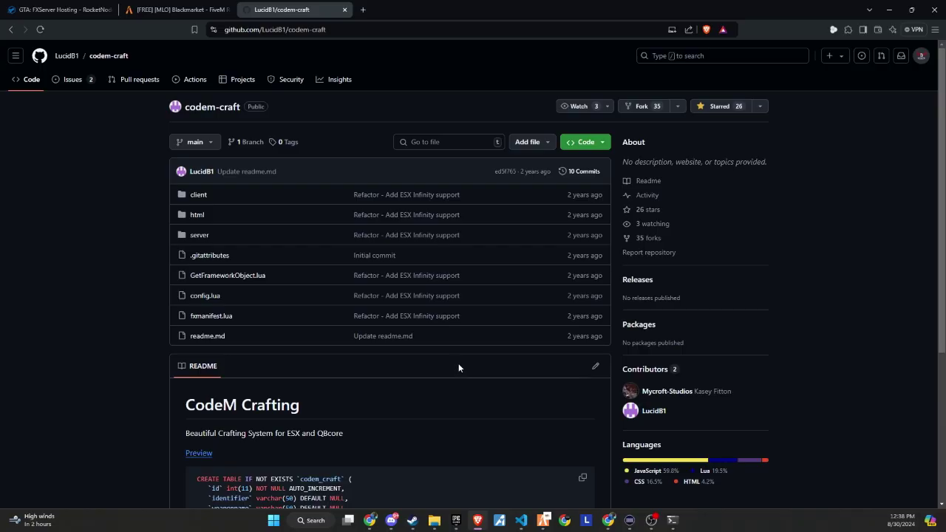
Download the codem-craft repository as a ZIP archive and save it as codem-craft-main.zip
left_click(584, 141)
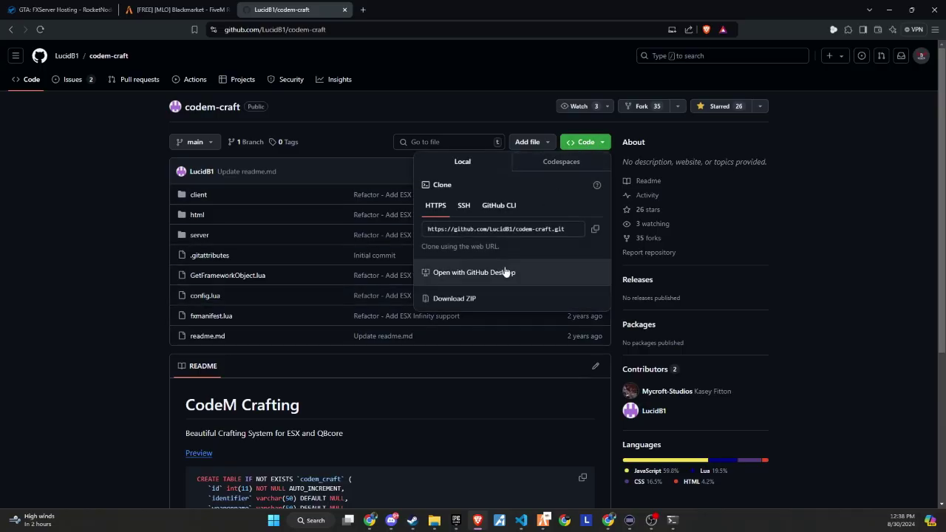
left_click(484, 298)
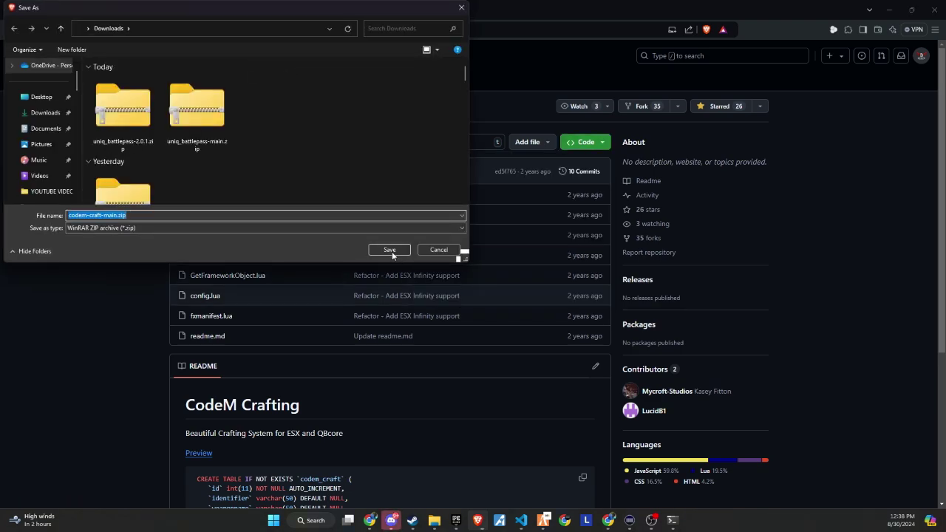
left_click(390, 250)
Switch to File Explorer and extract codem-craft-main.zip in the youtube scripts folder
key("alt+Tab")
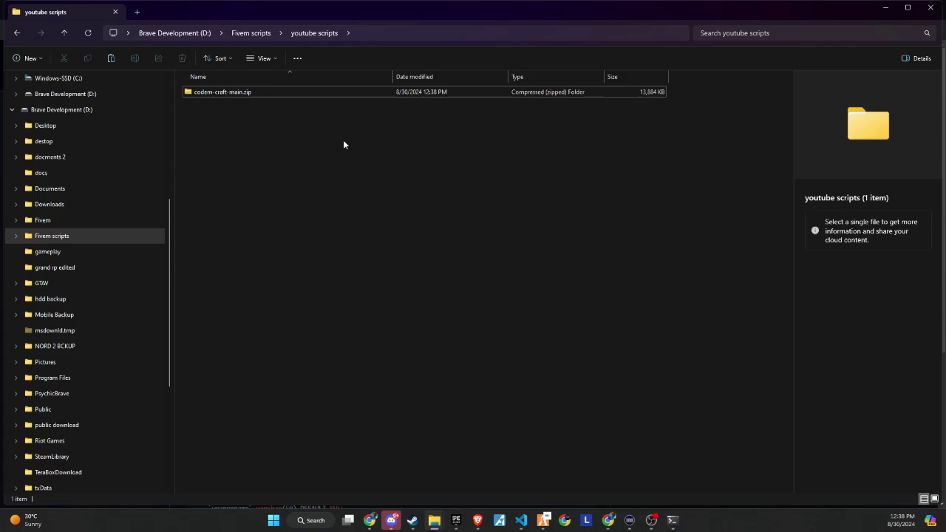
left_click(264, 89)
right_click(264, 90)
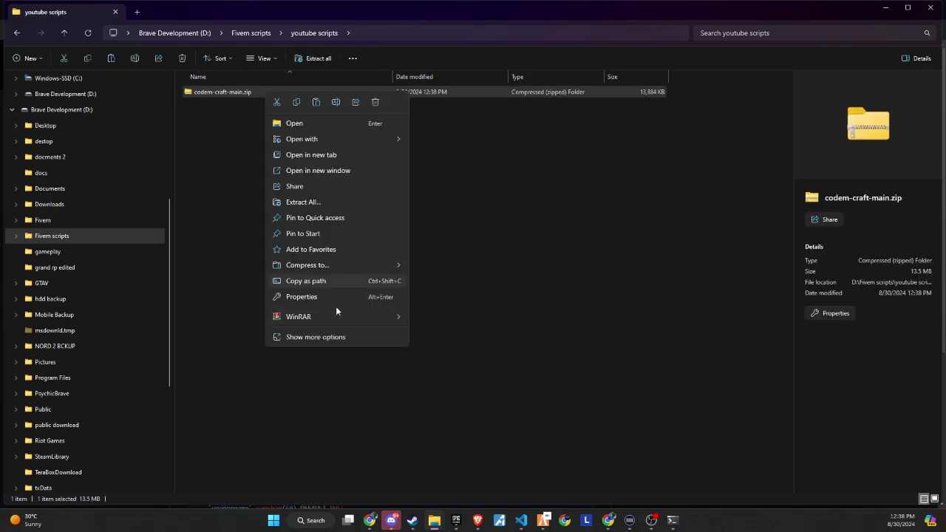
mouse_move(340, 316)
left_click(444, 361)
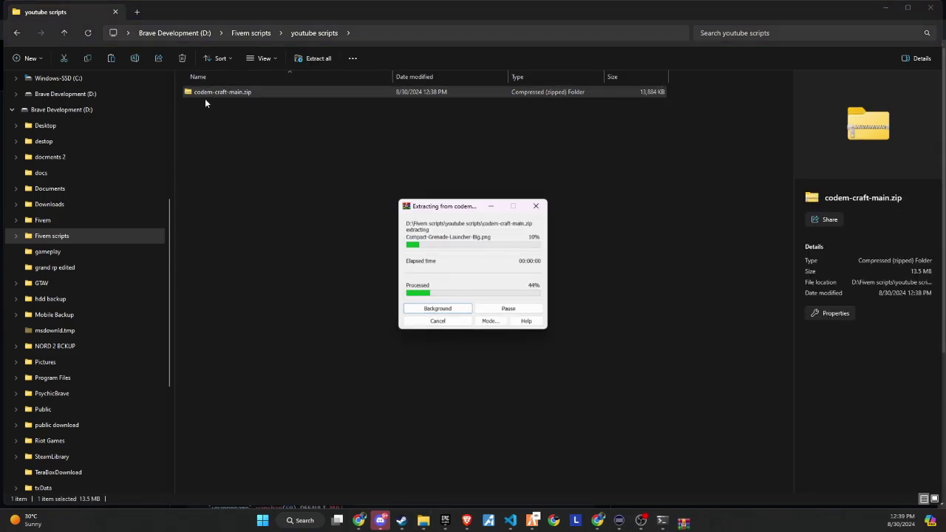
Copy the extracted codem-craft-main folder into the resources\[v1] folder of the ESXLegacy_BC5039.base server under Fivem\txData
left_click(209, 92)
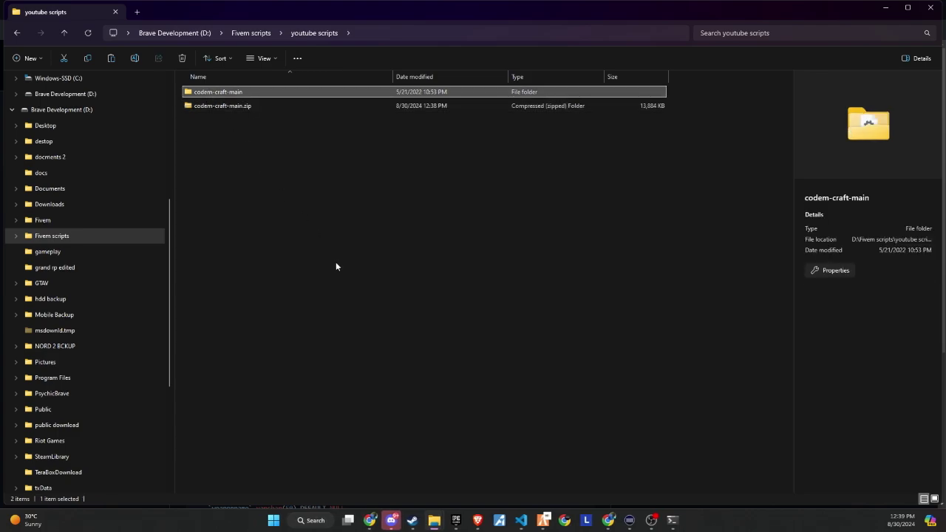
left_click(111, 220)
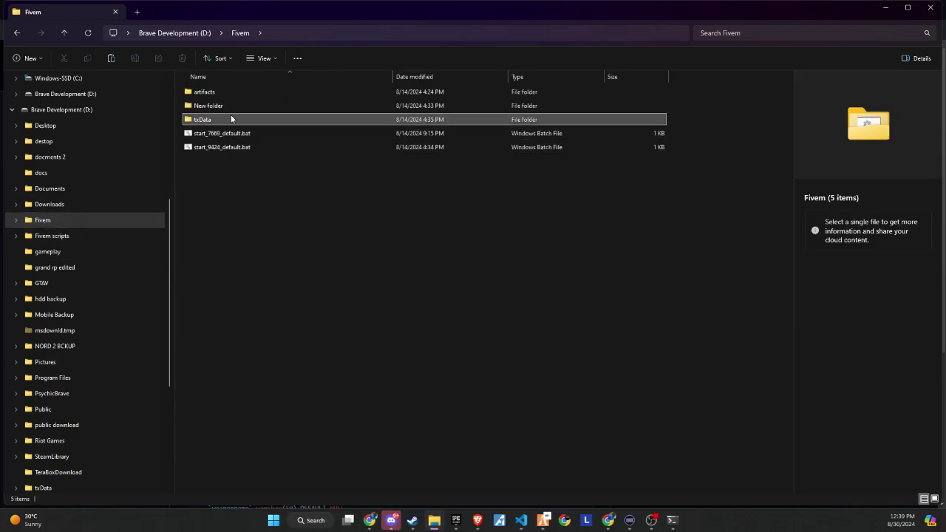
double_click(230, 117)
double_click(232, 106)
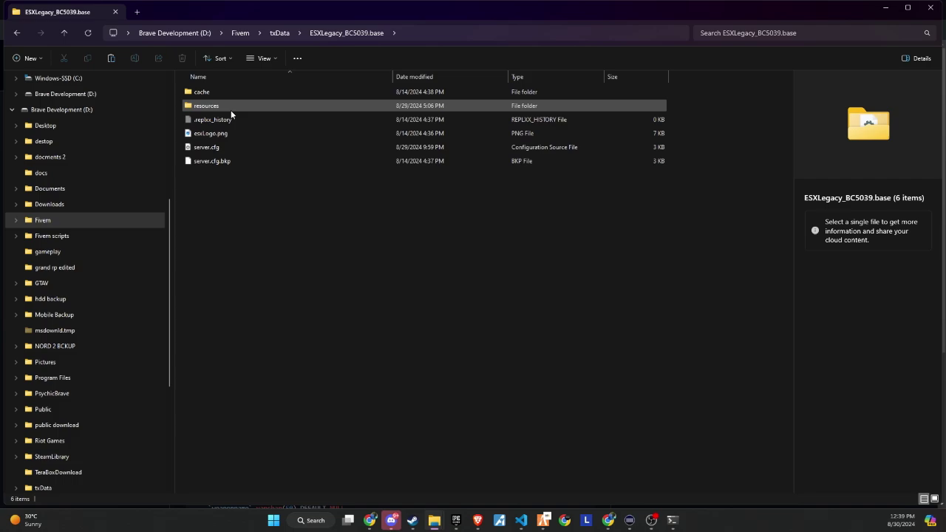
left_click(230, 109)
double_click(230, 110)
double_click(227, 157)
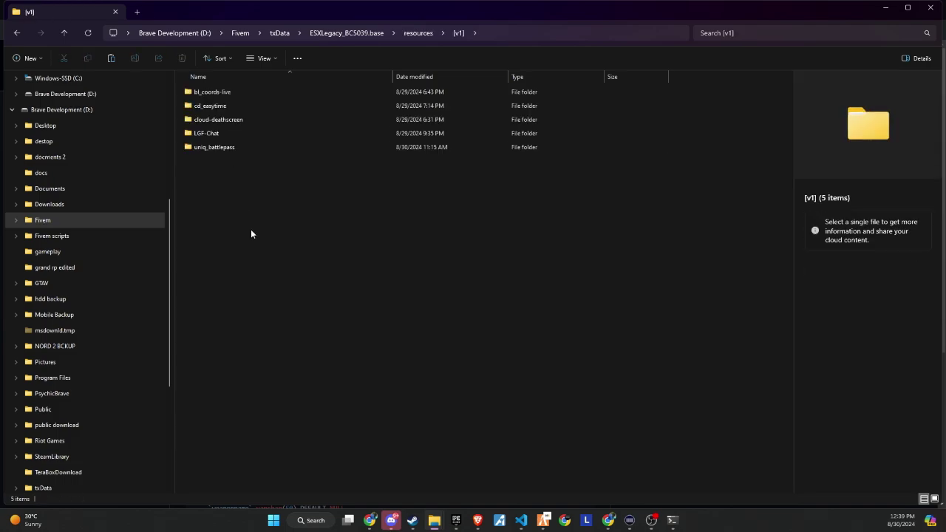
key("ctrl+v")
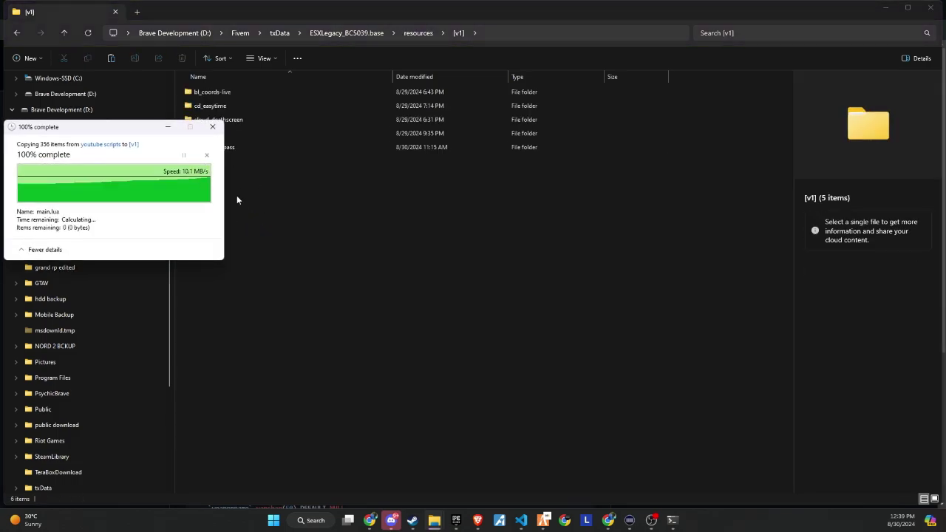
Rename the copied codem-craft-main folder in [v1] to codem-craft
right_click(240, 160)
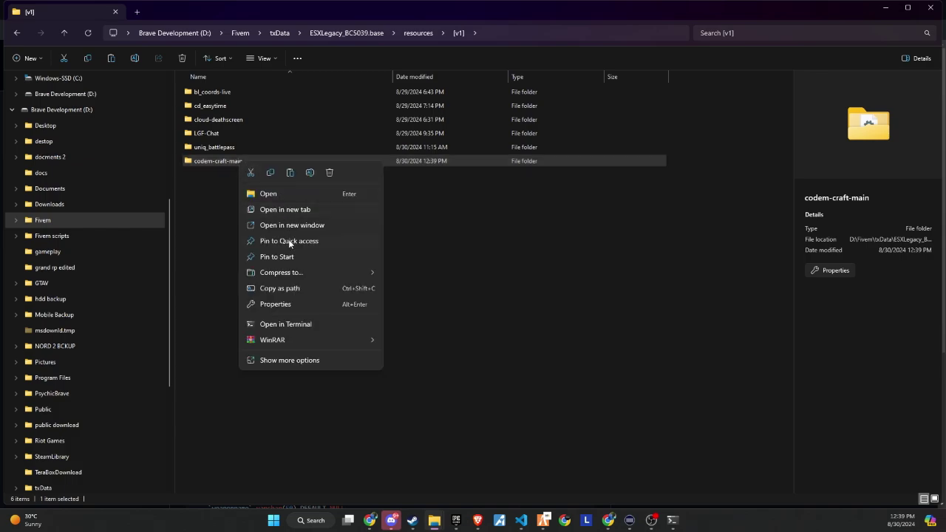
left_click(303, 171)
key("End")
key("BackSpace")
key("BackSpace")
key("BackSpace")
key("BackSpace")
key("BackSpace")
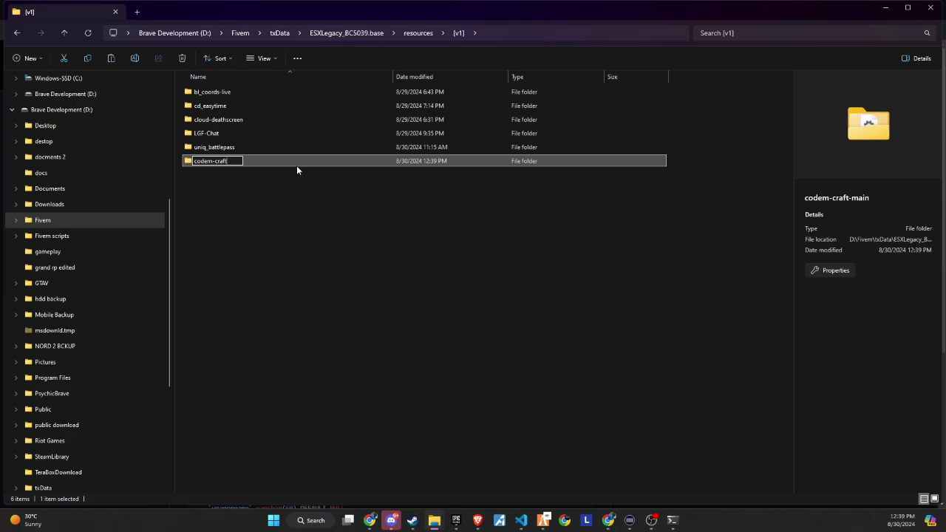
key("Return")
Open readme.md from the codem-craft folder and insert its CREATE TABLE statement for `codem_craft` into the HeidiSQL query
double_click(284, 164)
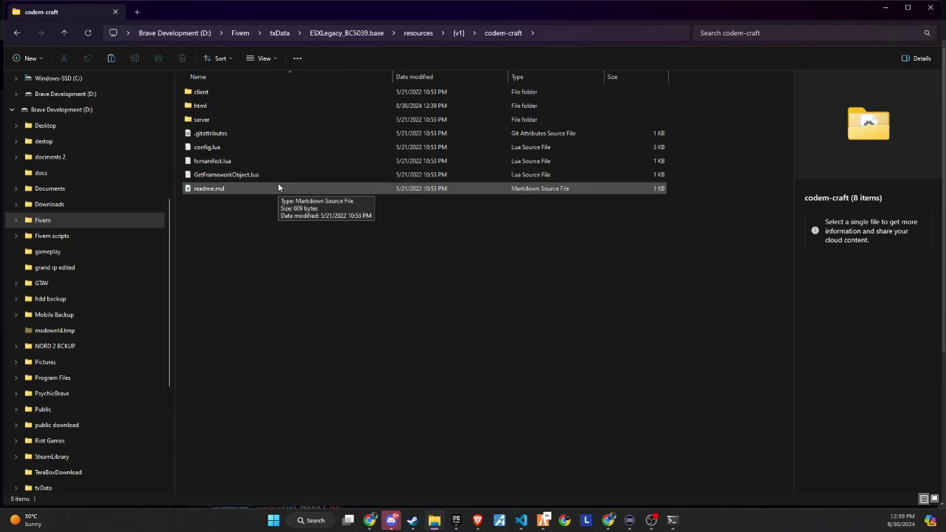
double_click(222, 189)
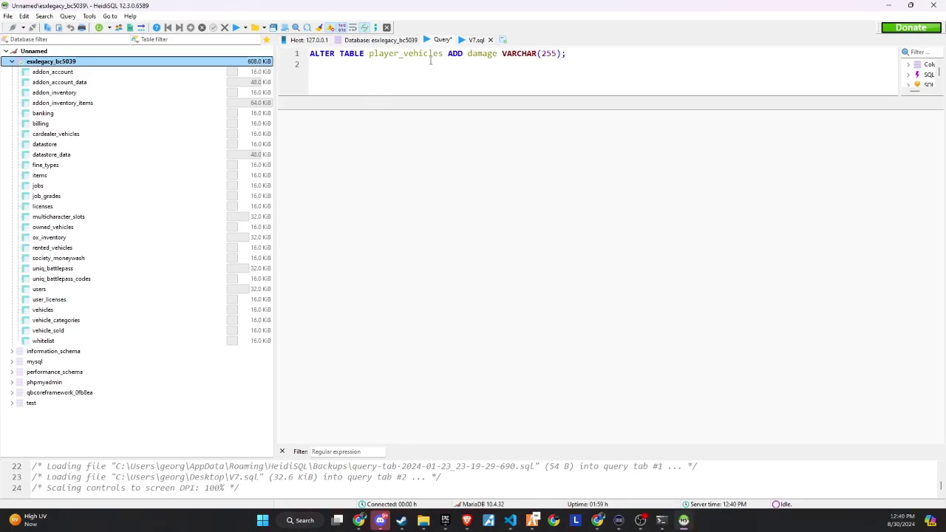
key("alt+Tab")
left_click(684, 521)
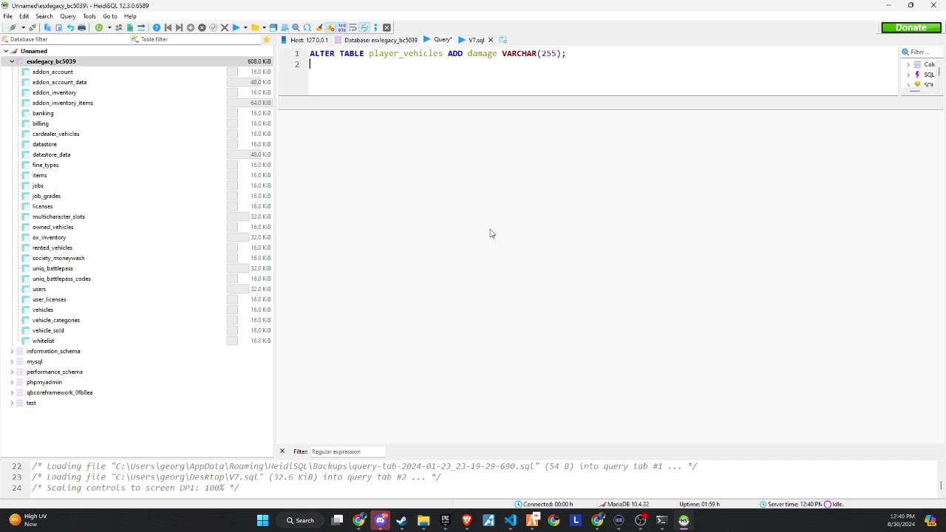
type("CREATE TABLE IF NOT EXISTS `codem_craft` (     `id` int(11) NOT NULL AUTO_INCREMENT,     `identifier` varchar(50) DEFAULT NULL,     `weaponname` varchar(50) DEFAULT NULL,     `weapontime` varchar(50) DEFAULT NULL,     `weaponlabel` varchar(50) DEFAULT NULL,     `itemtime` varchar(50) DEFAULT NULL,     `images` varchar(50) DEFAULT NULL,     PRIMARY KEY (`id`)   ) ENGINE=InnoDB AUTO_INCREMENT=171 DEFAULT CHARSET=utf8mb4;")
Remove the ALTER TABLE player_vehicles line from the query and run the remaining CREATE TABLE statement on esxlegacy_bc5039
scroll(409, 68, "up", 3)
triple_click(544, 53)
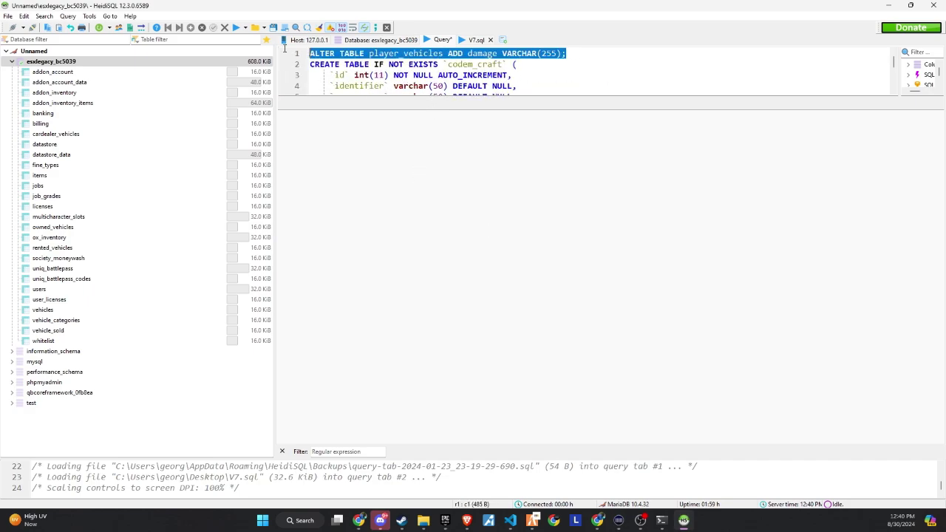
key("BackSpace")
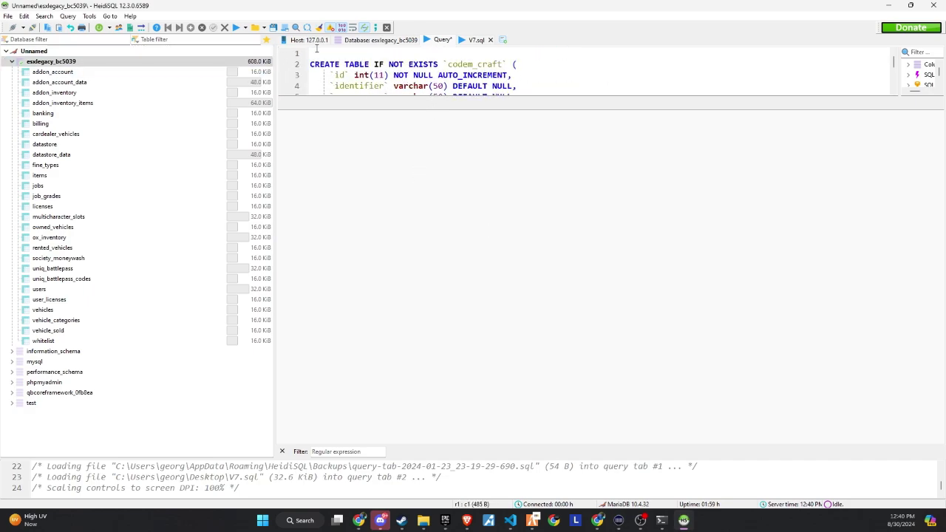
left_click(237, 29)
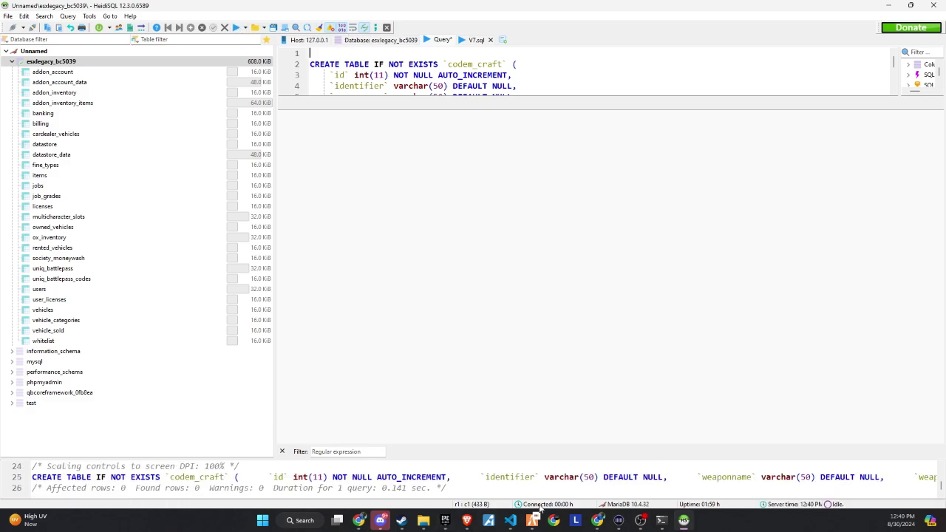
Switch to Visual Studio Code and copy the ALTER TABLE `users` statement adding the `craftxp` column from readme.md
left_click(510, 520)
left_click(65, 265)
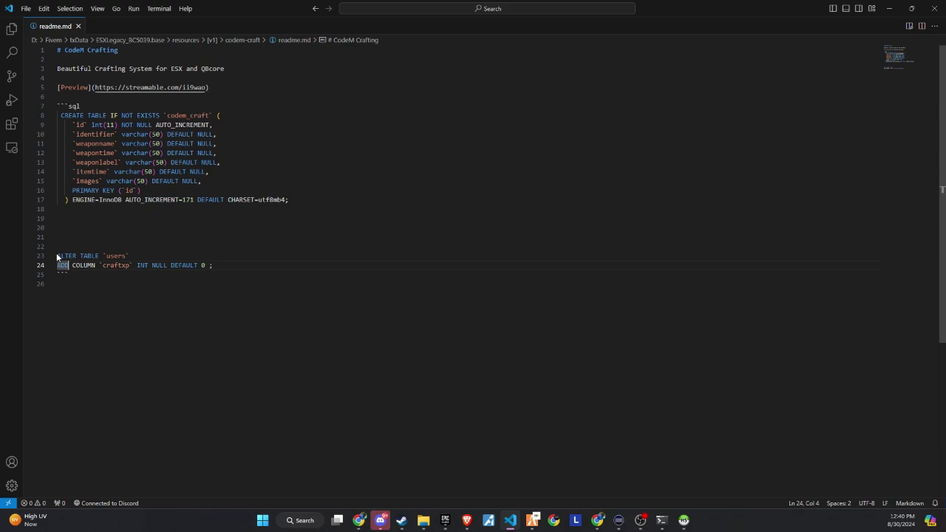
left_click_drag(59, 256, 216, 266)
key("ctrl+c")
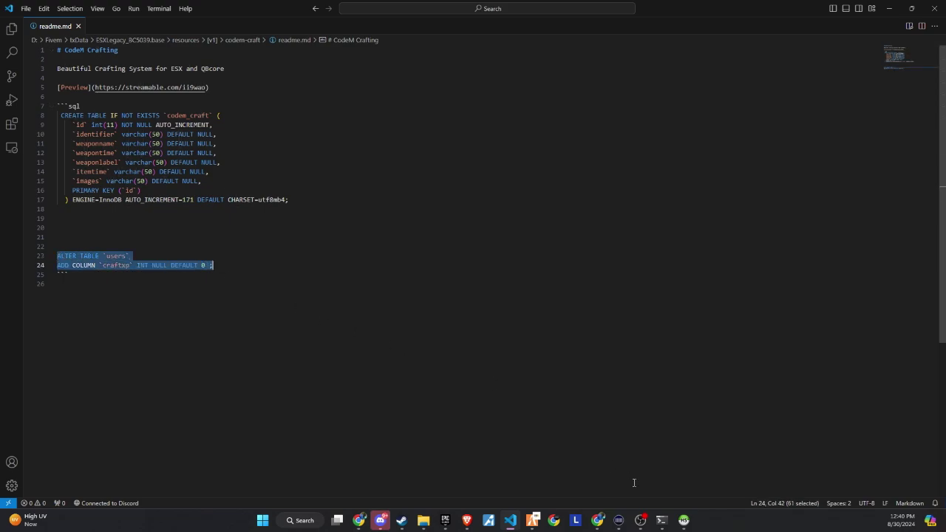
Replace the HeidiSQL query with the copied ALTER TABLE `users` statement and run it to add the `craftxp` column
left_click(684, 521)
left_click(385, 72)
key("ctrl+a")
key("Delete")
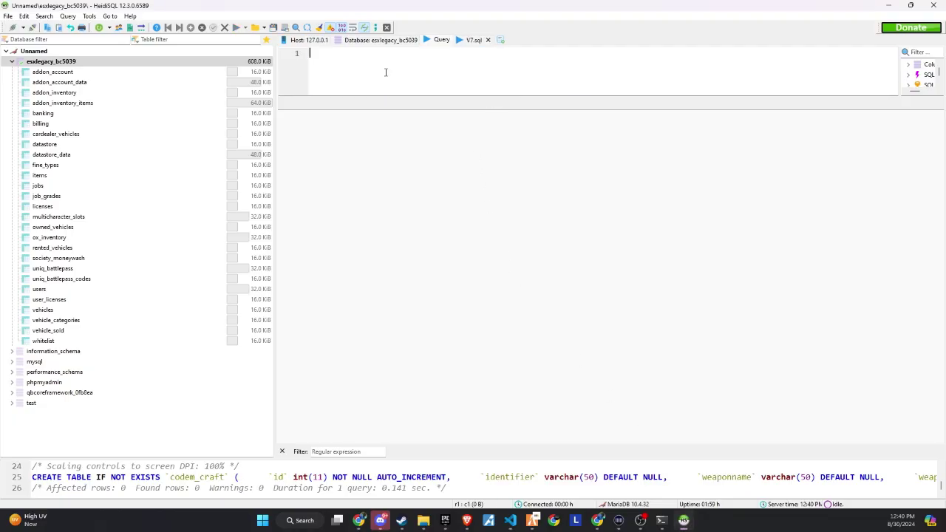
key("ctrl+v")
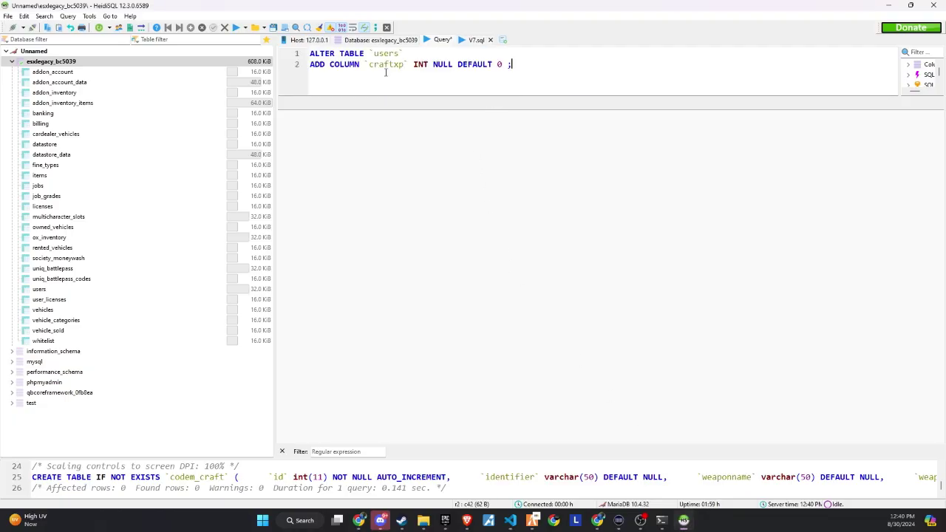
left_click(235, 27)
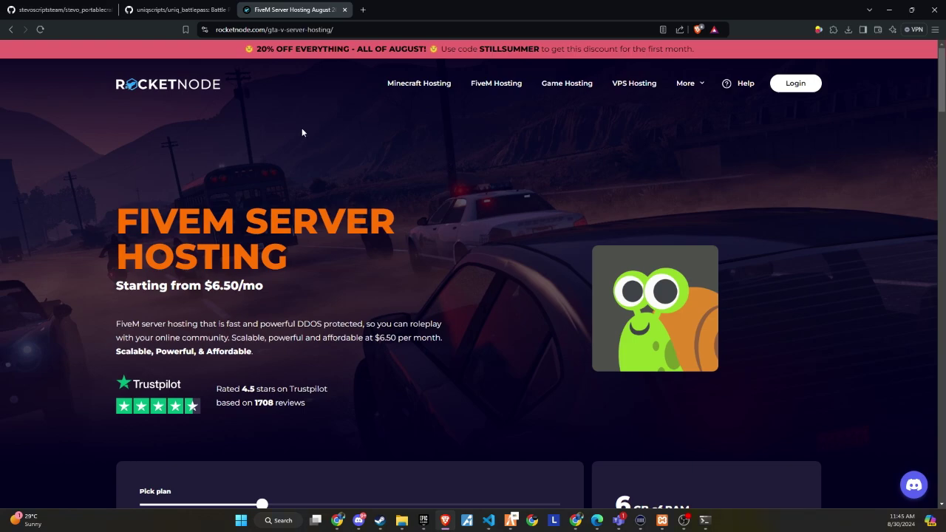
Review RocketNode's FiveM server hosting page, including the plans, features, setup walkthrough and frequently asked questions
scroll(201, 152, "down", 4)
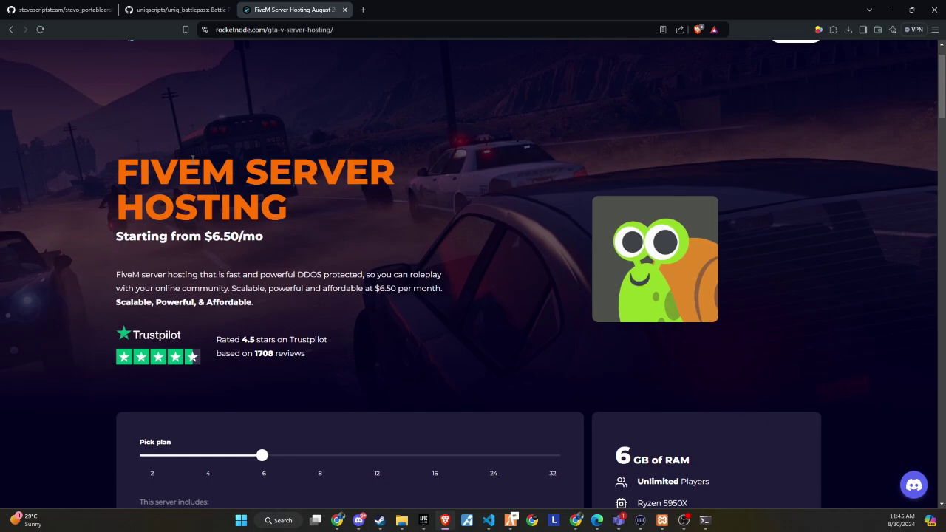
scroll(191, 168, "down", 3)
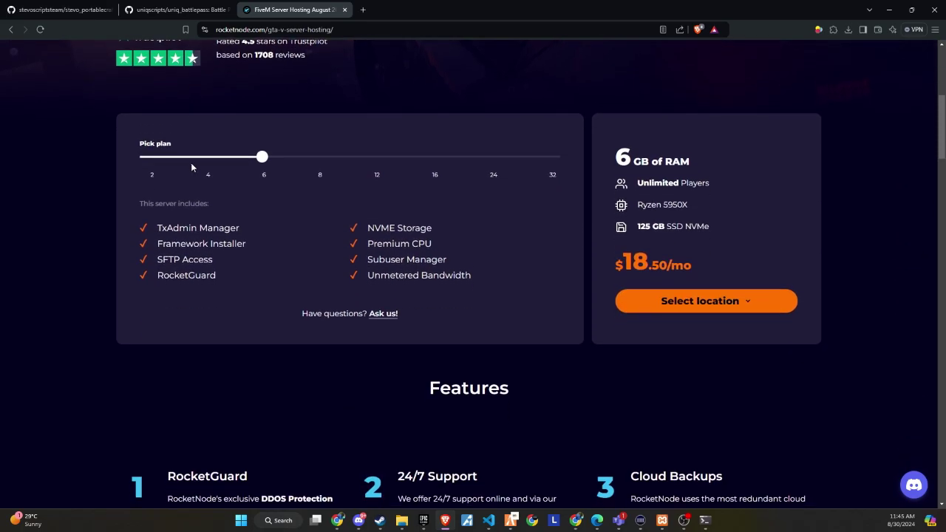
scroll(190, 170, "down", 5)
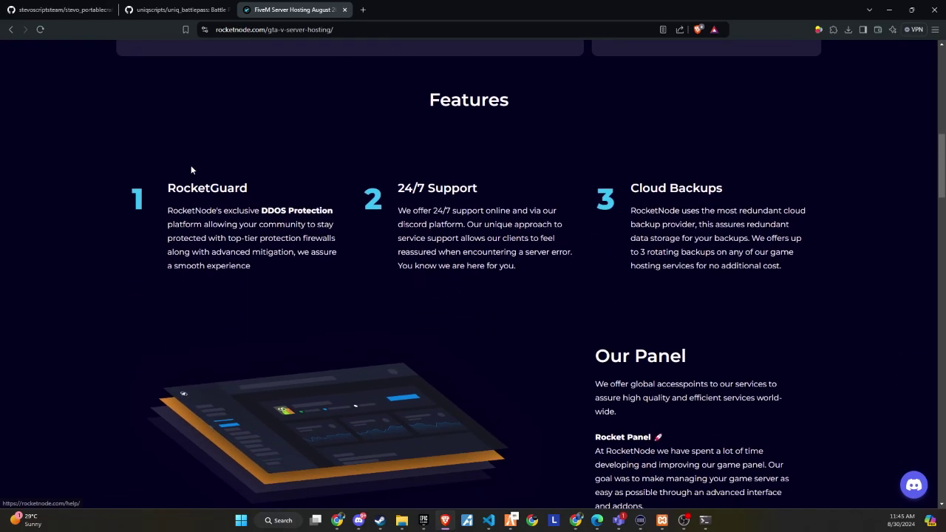
scroll(189, 173, "down", 6)
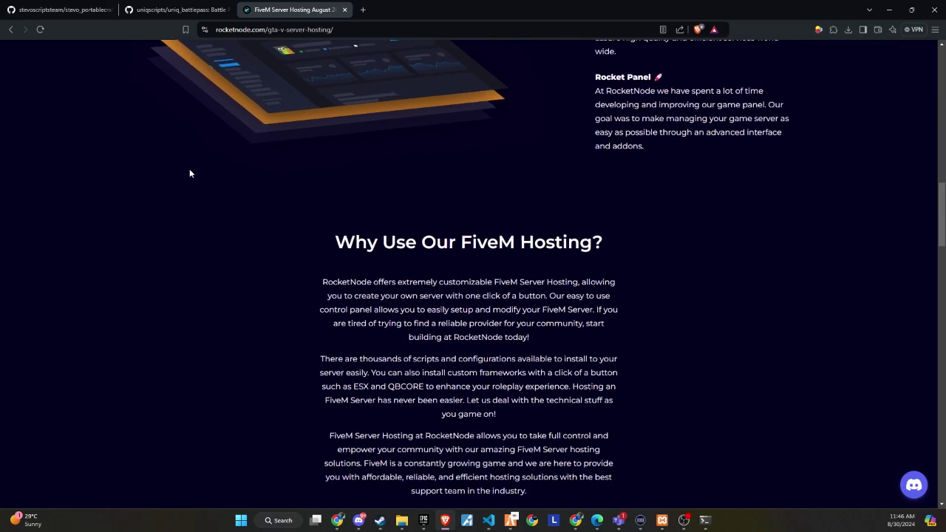
scroll(189, 176, "down", 9)
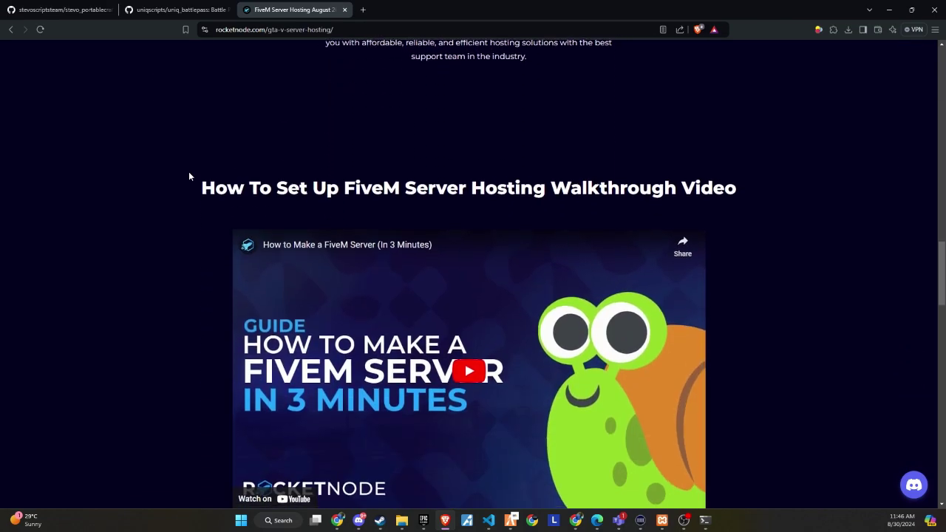
scroll(188, 176, "down", 4)
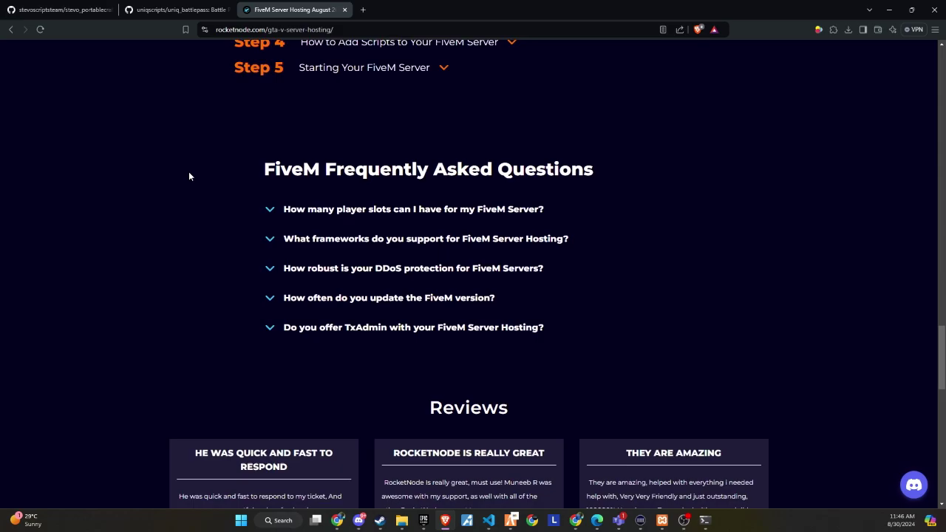
scroll(219, 230, "up", 1)
scroll(214, 251, "up", 20)
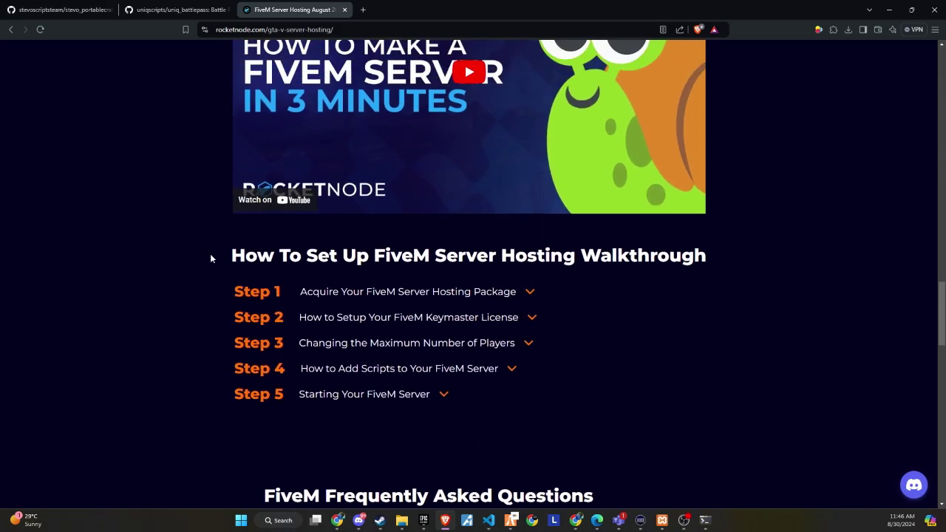
scroll(210, 274, "up", 7)
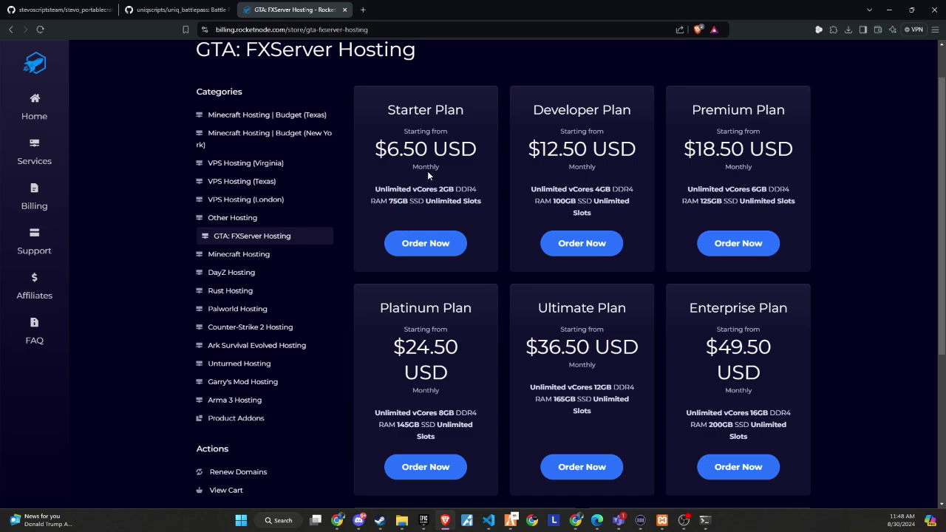
Look through the GTA: FXServer hosting plans and their prices in the RocketNode billing store
scroll(428, 189, "down", 3)
scroll(430, 191, "up", 2)
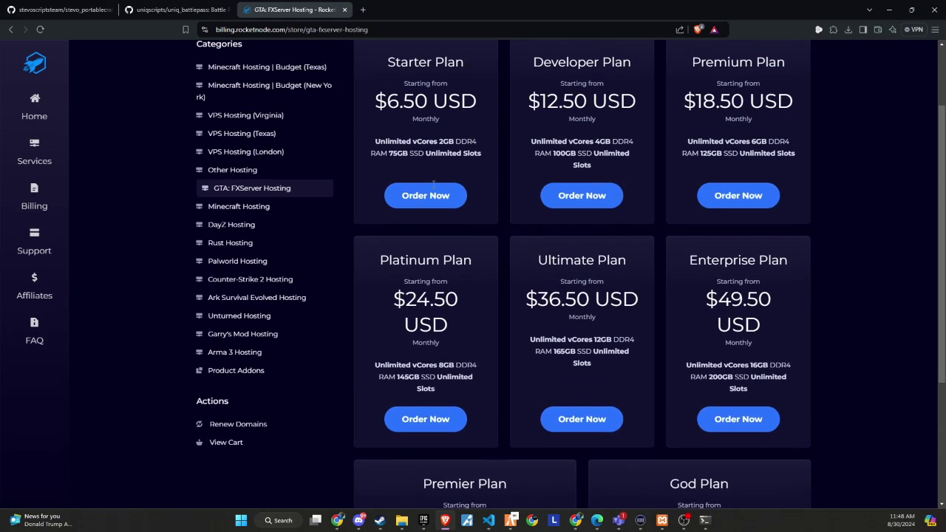
scroll(430, 191, "down", 3)
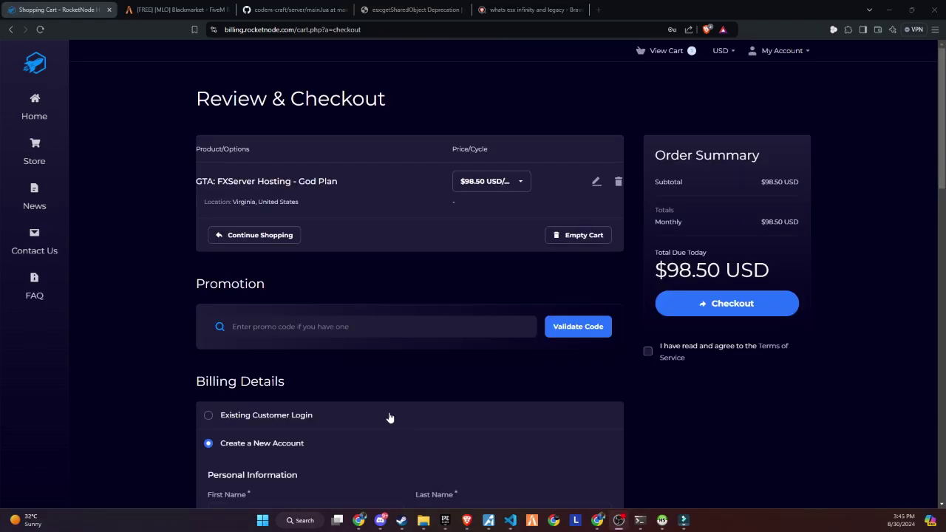
Apply the promo code BRAVE25 to the God Plan order and check the discount in the order summary
left_click(337, 328)
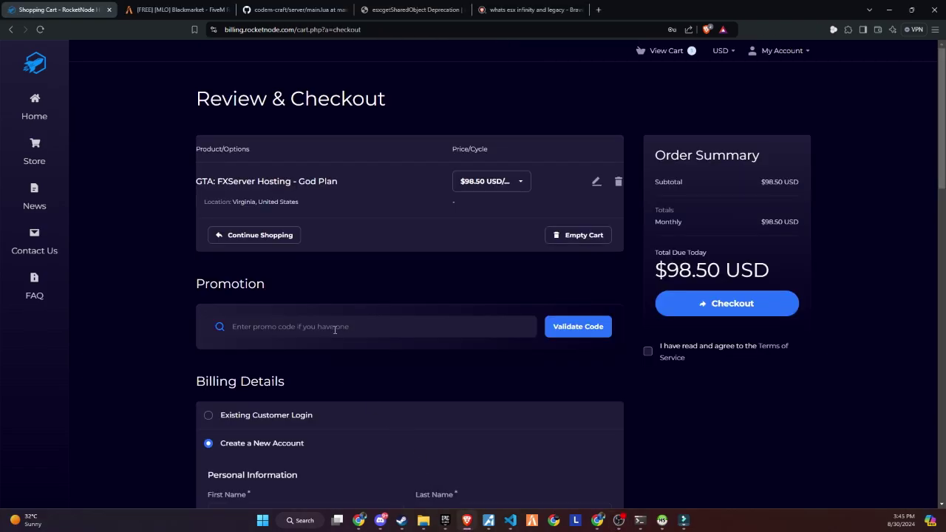
type("BRAVE25")
left_click(567, 330)
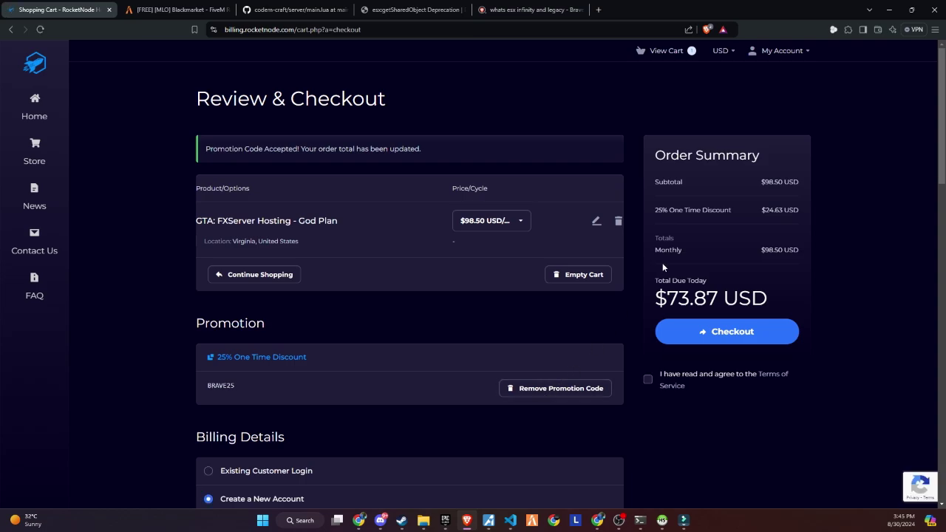
left_click_drag(657, 211, 797, 210)
left_click(745, 234)
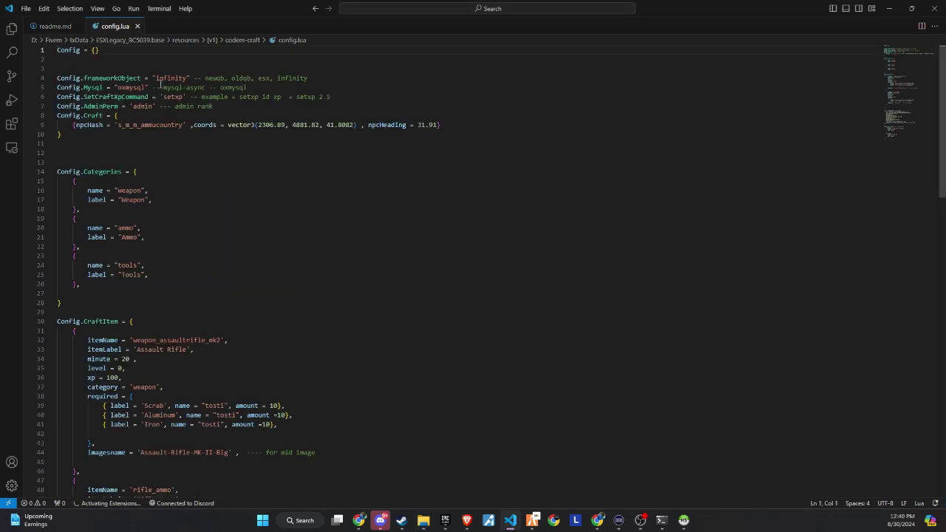
Set Config.frameworkObject to "esx" in the codem-craft config.lua
left_click_drag(154, 77, 188, 77)
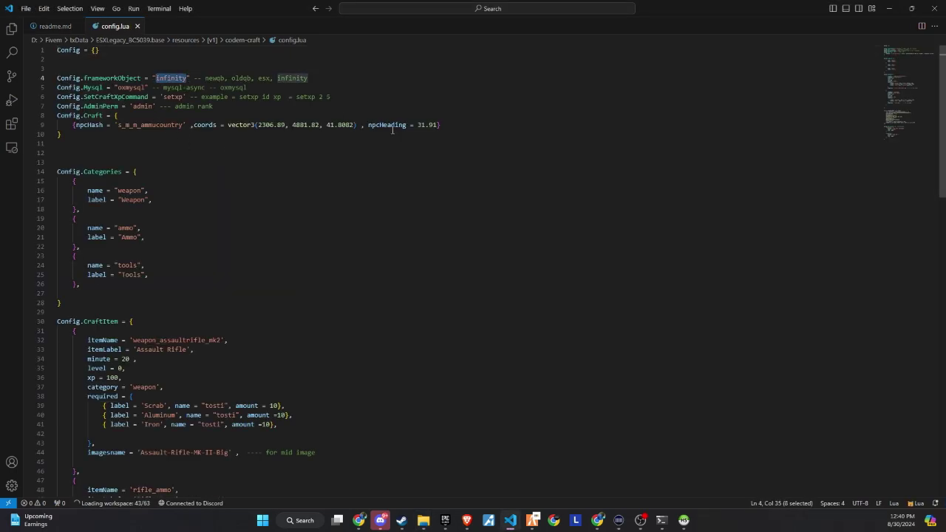
type("esx")
left_click(291, 219)
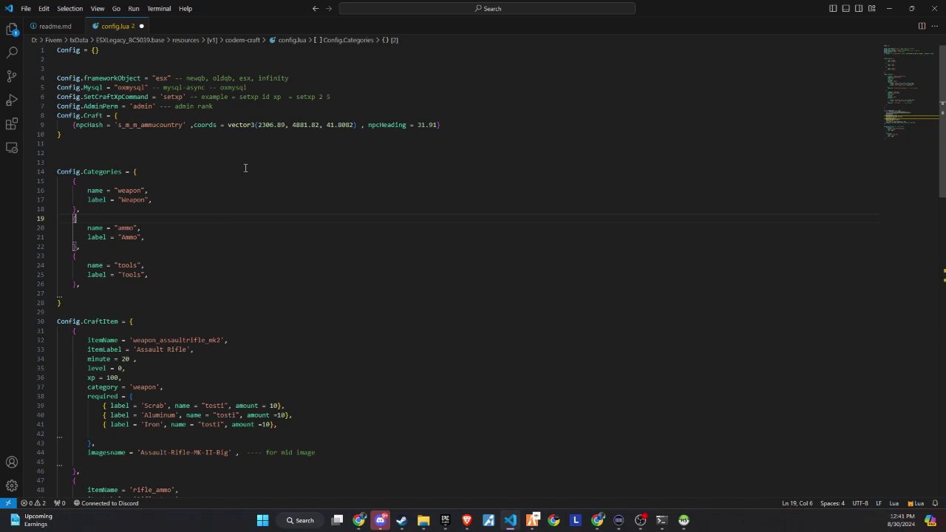
Switch to the Blackmarket MLO forum page in the browser and download ace_blackmarket.zip
key("alt+Tab")
scroll(231, 375, "down", 3)
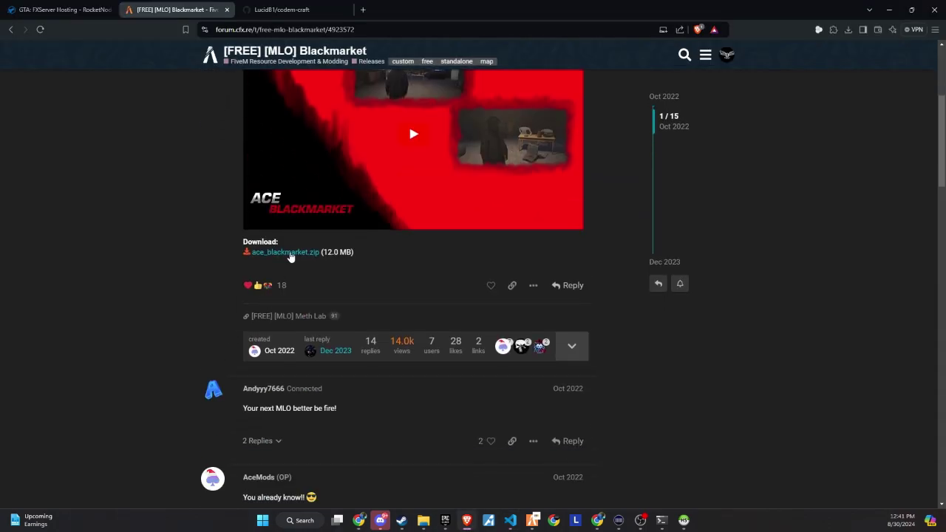
left_click(289, 253)
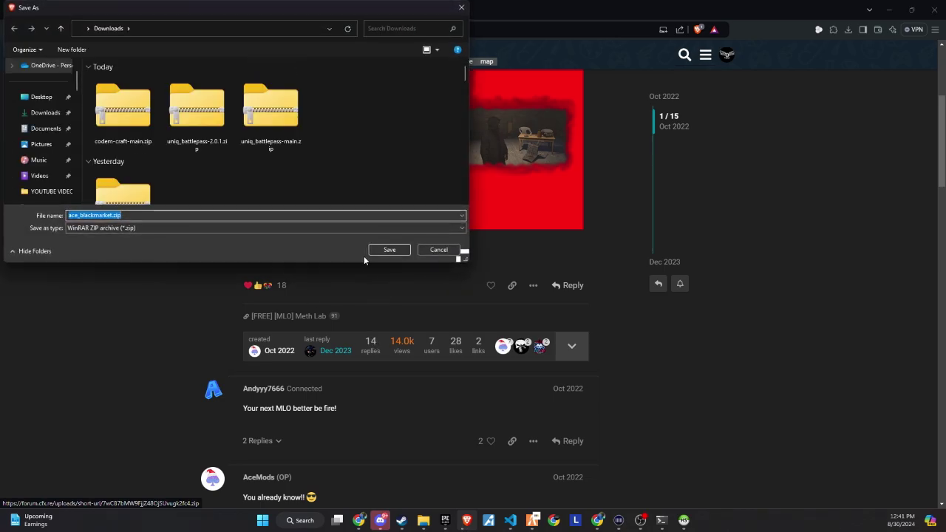
left_click(375, 254)
key("alt+Tab")
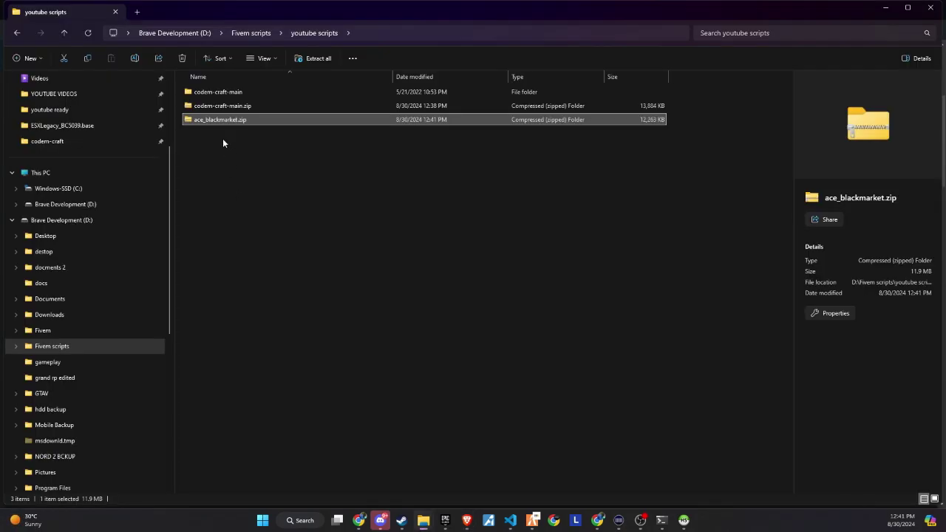
Switch to Visual Studio Code, examine the `set sv_enforceGameBuild 2944` line in server.cfg and close the search
key("alt+Tab")
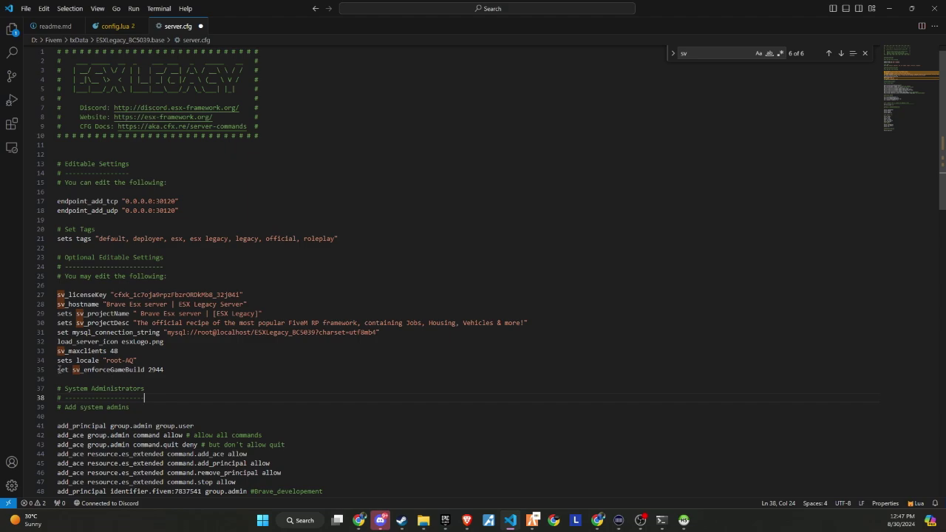
left_click_drag(58, 370, 166, 369)
left_click(187, 379)
left_click(865, 54)
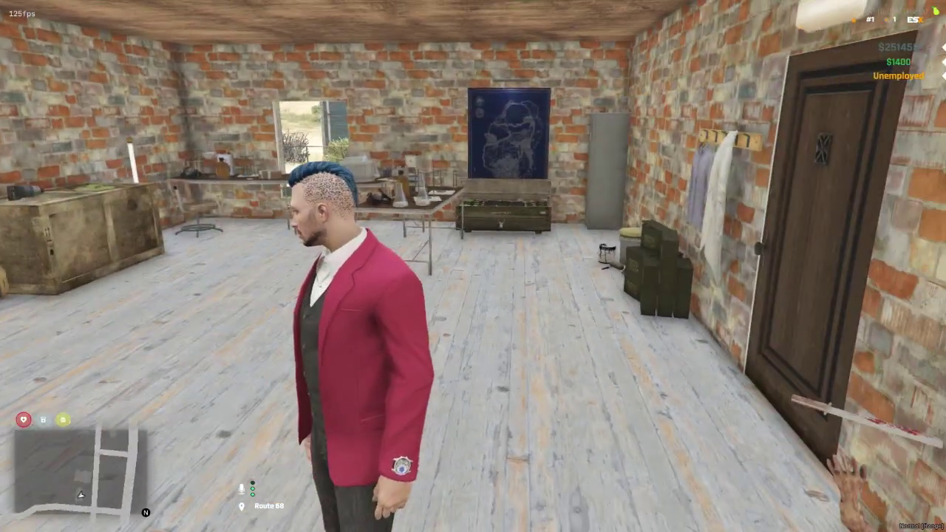
In FiveM, walk to the crafting NPC inside the brick room and open its crafting menu
key("w")
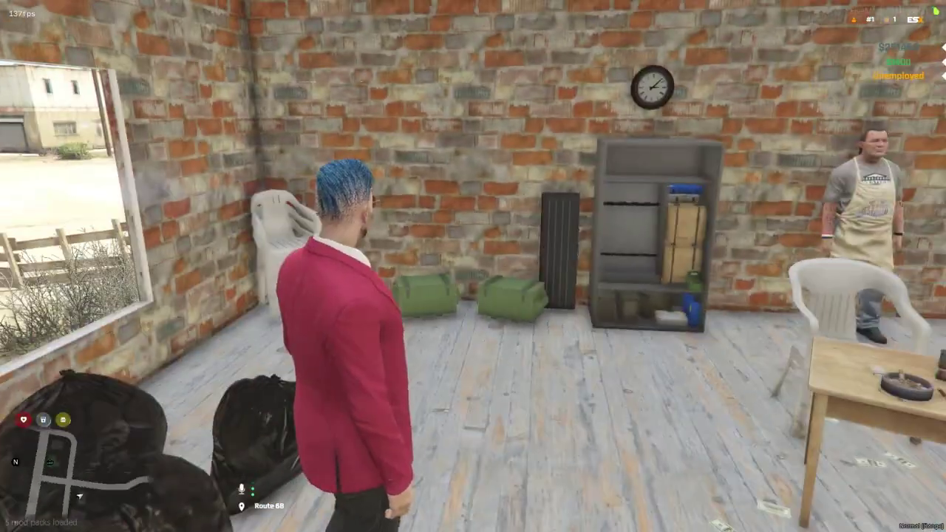
key("w")
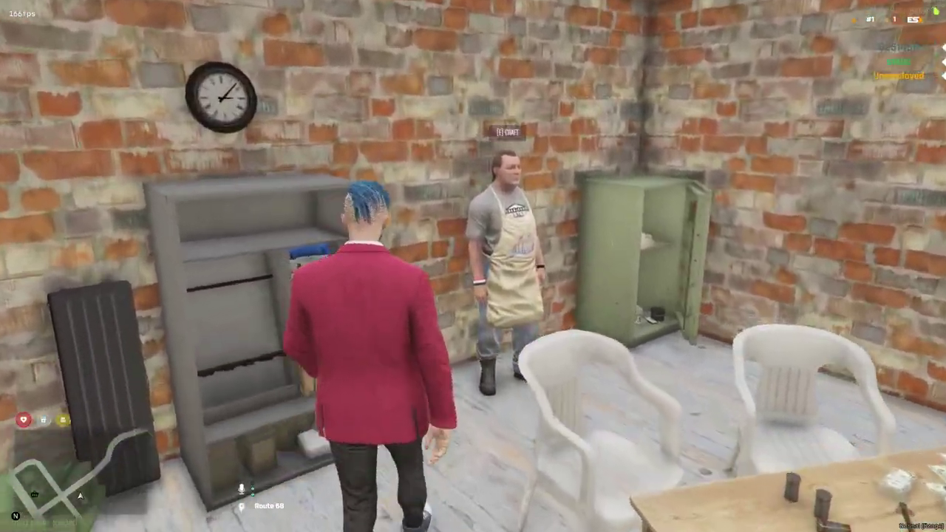
key("e")
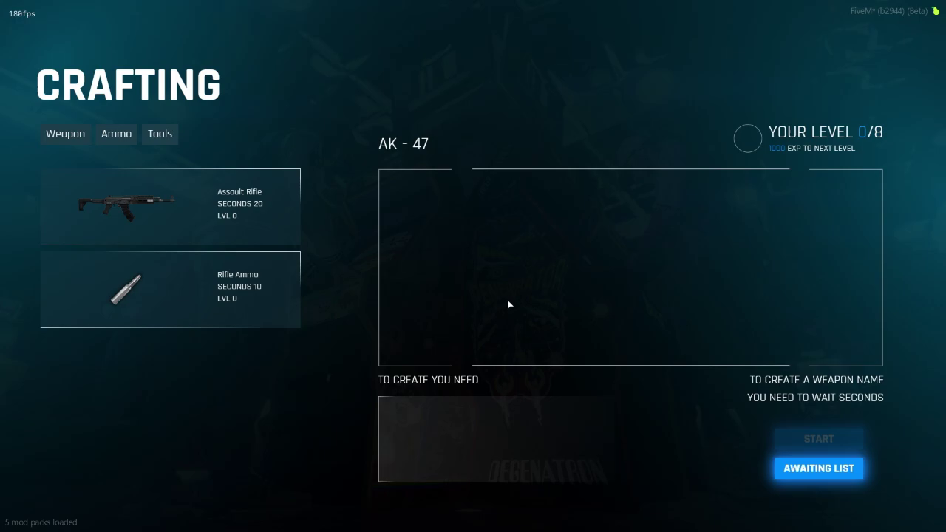
Inspect the requirements for Assault Rifle and Rifle Ammo and browse the Weapon, Ammo and Tools categories
left_click(236, 206)
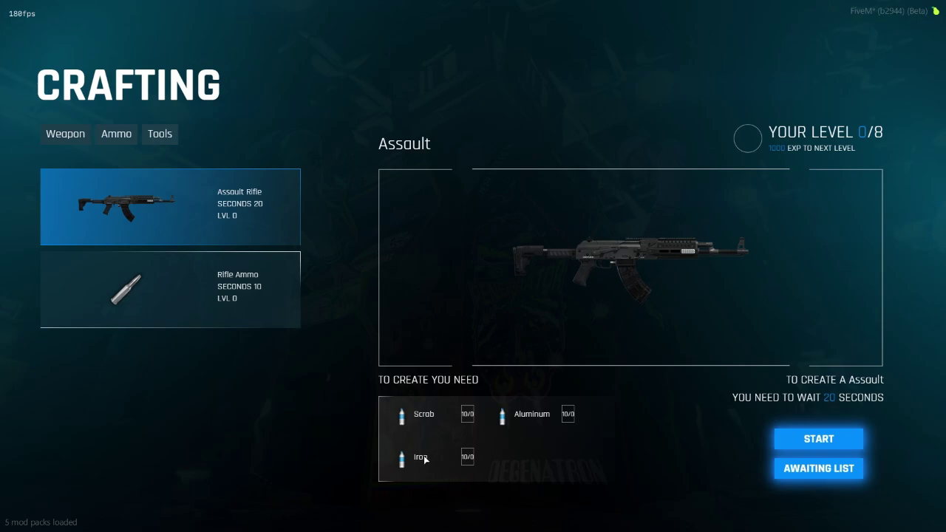
left_click(106, 281)
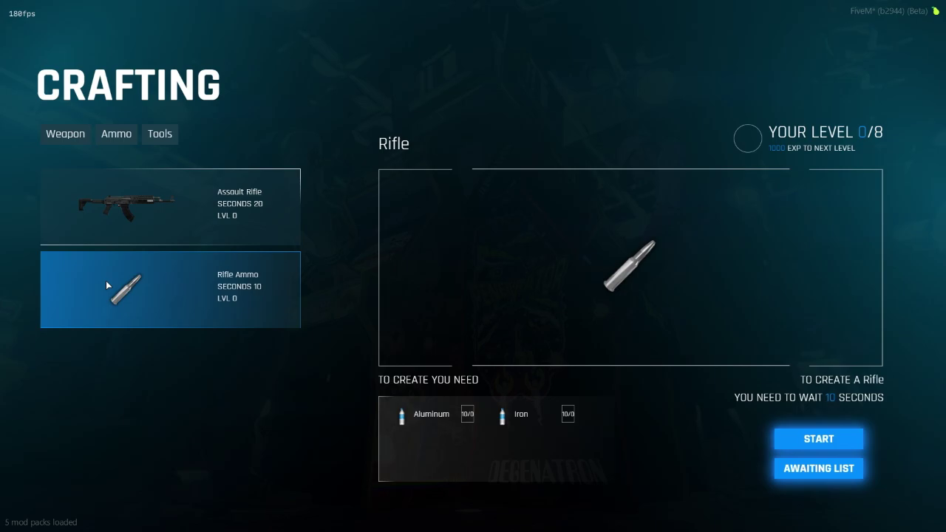
left_click(111, 144)
left_click(163, 140)
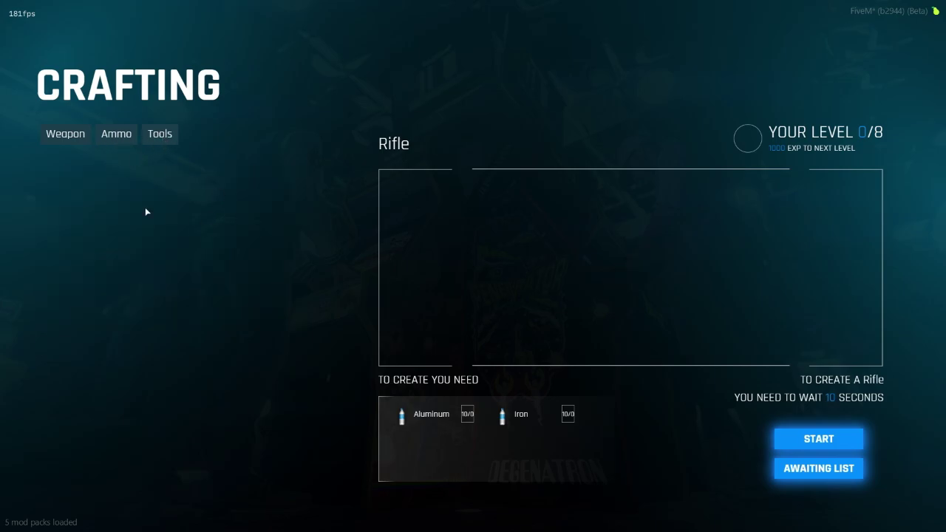
left_click(123, 137)
left_click(53, 141)
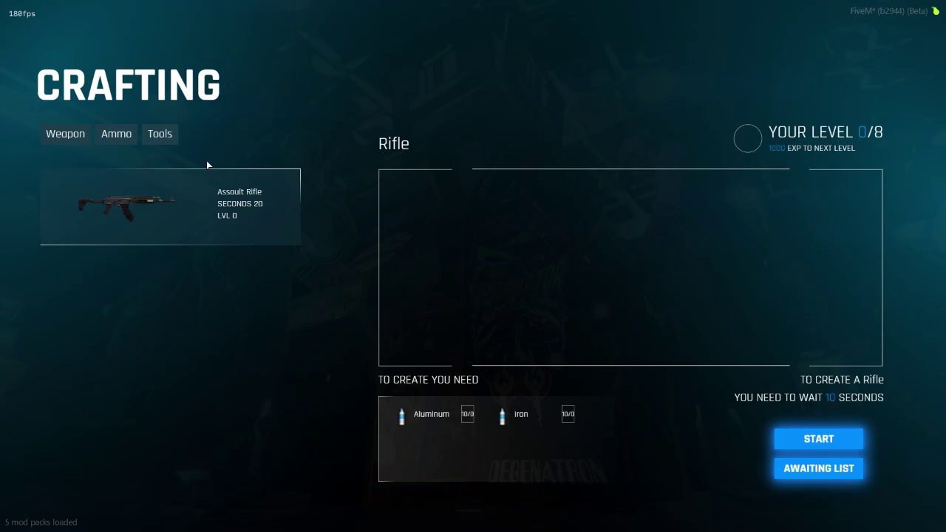
left_click(151, 133)
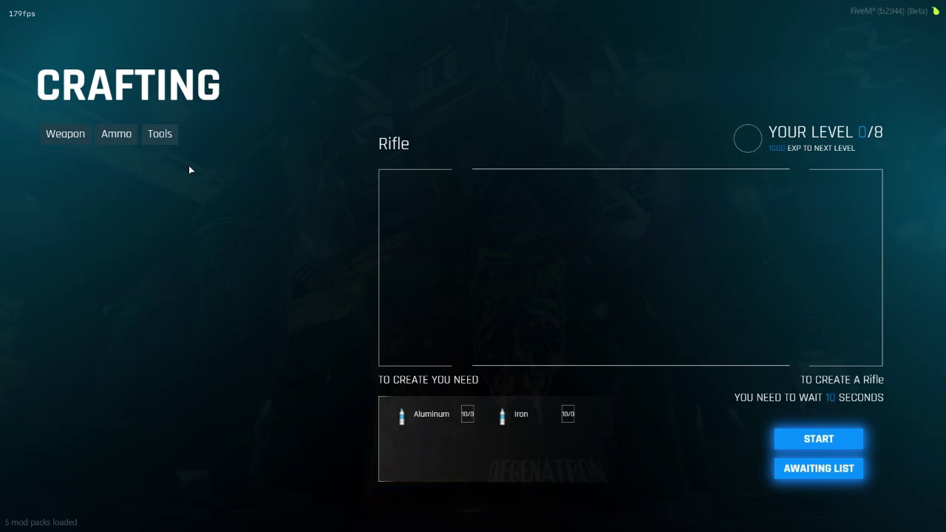
left_click(44, 139)
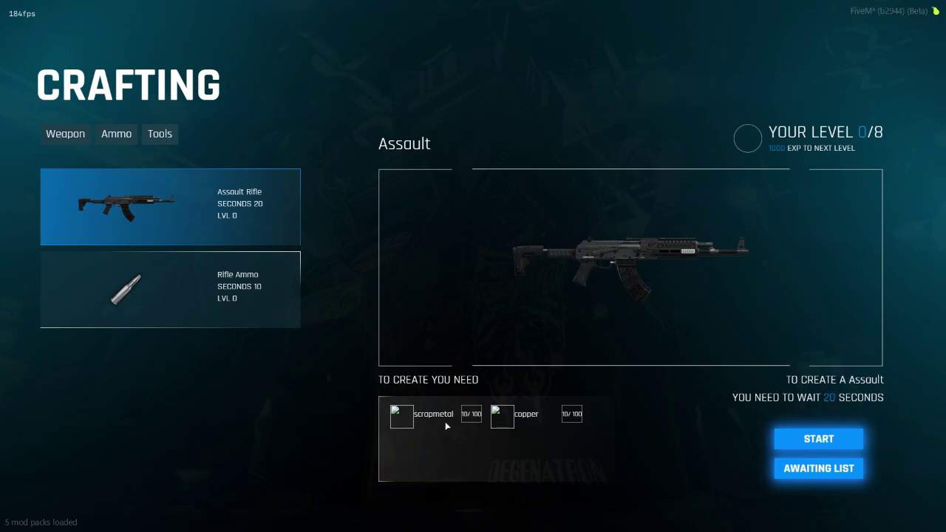
Craft the Assault Rifle, claim it from the awaiting list and check for it in the inventory
left_click(818, 441)
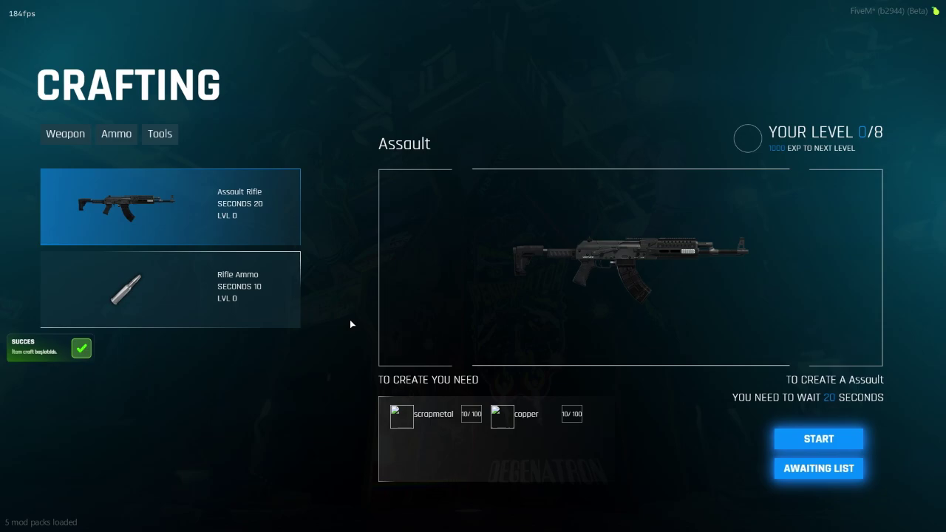
left_click(795, 470)
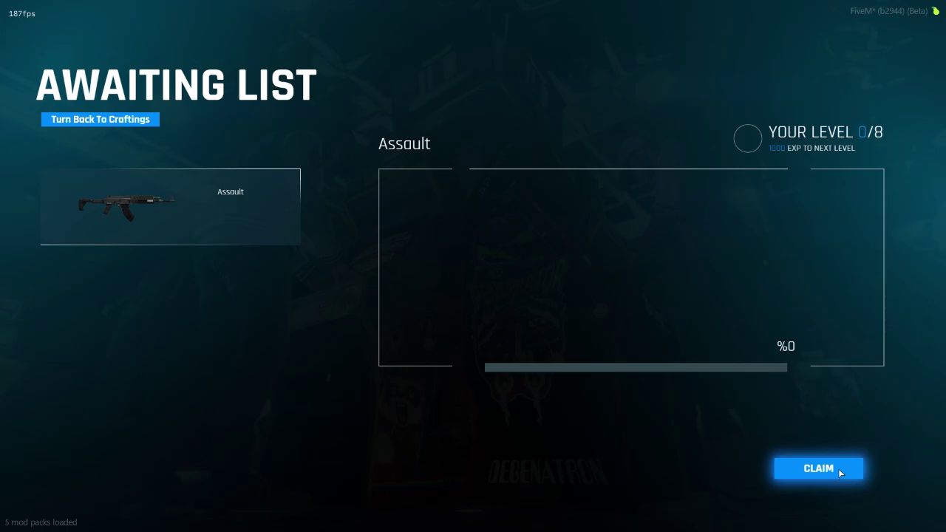
left_click(273, 216)
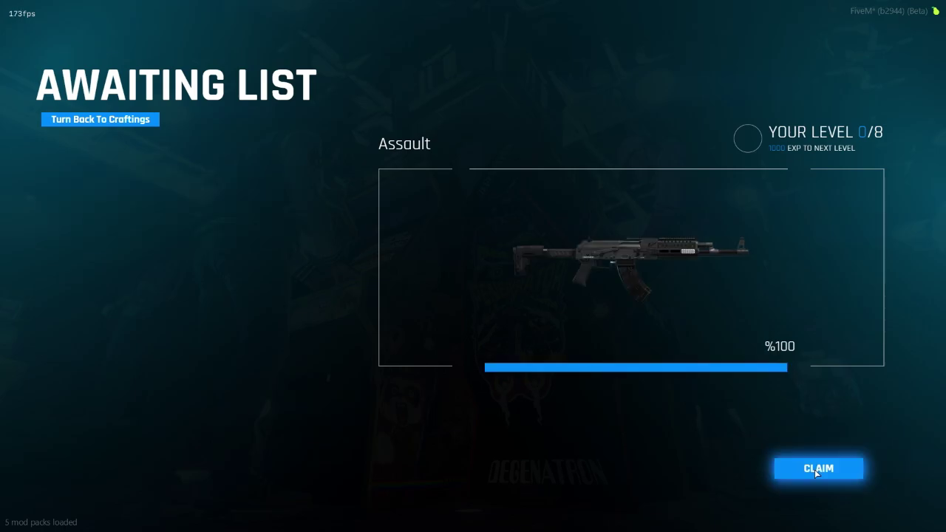
key("Escape")
key("F2")
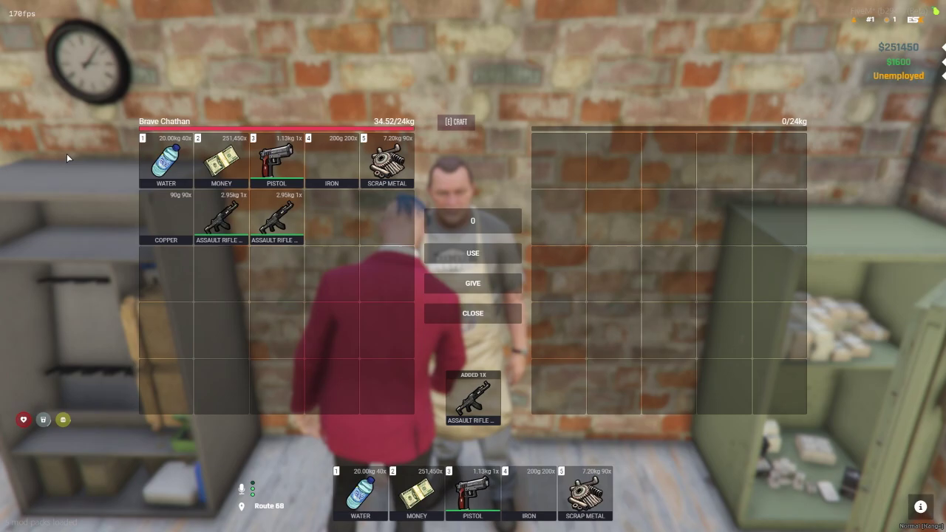
key("Escape")
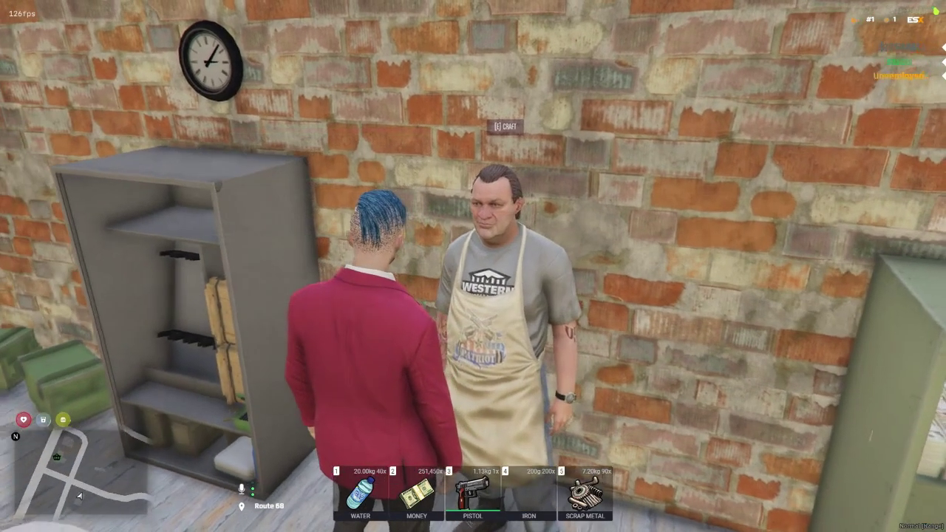
Reopen the crafting menu, start crafting another Assault Rifle and open the awaiting list
key("e")
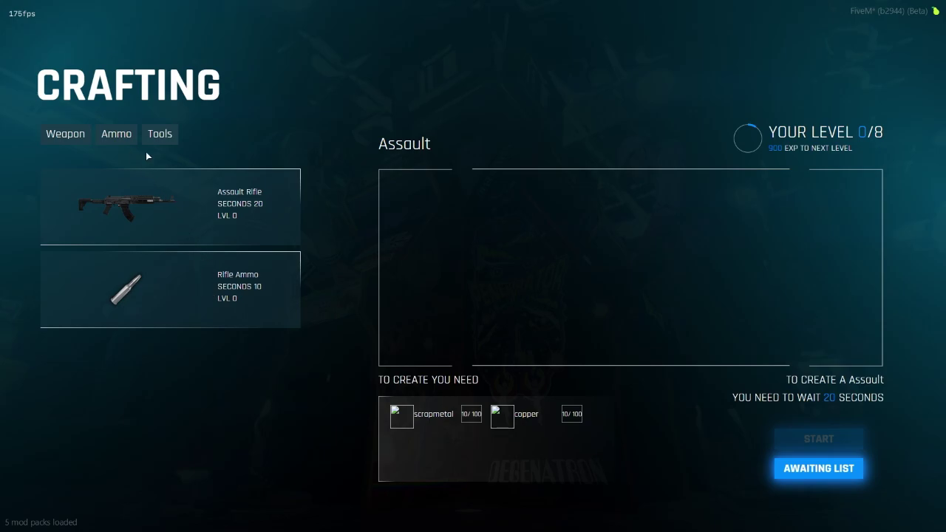
left_click(197, 229)
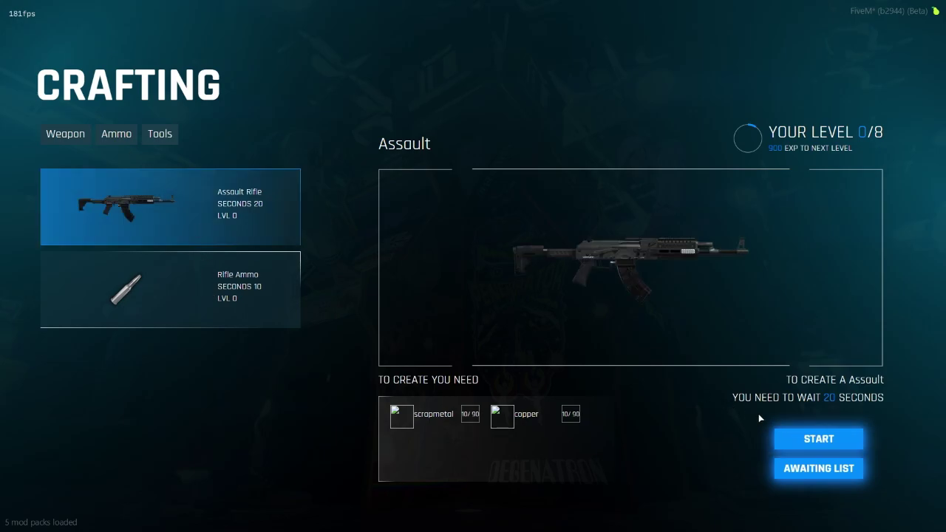
left_click(792, 446)
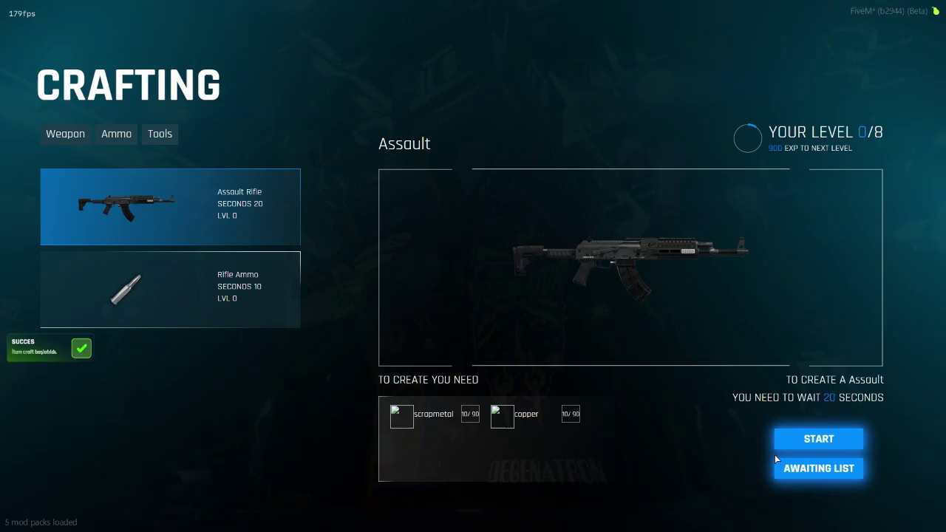
left_click(791, 466)
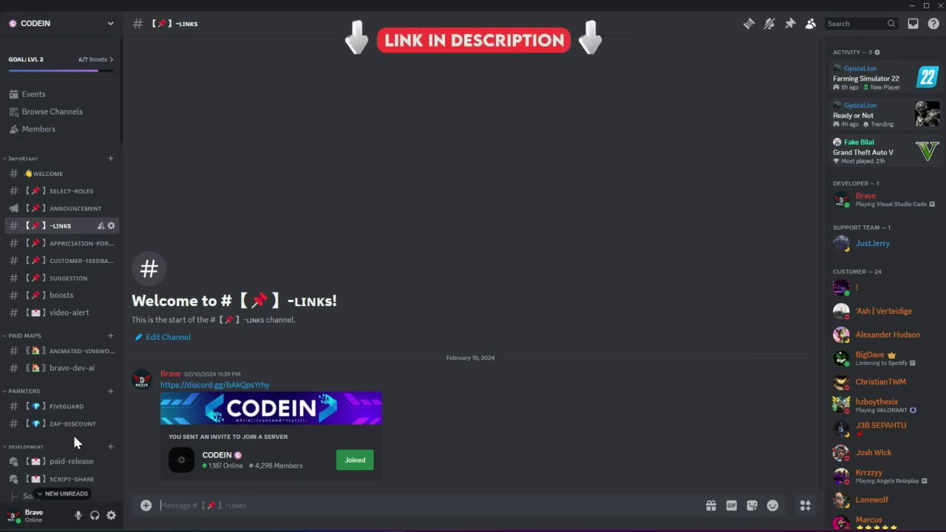
Browse the CODEIN Discord server's channels and read through the DeveloperGPT answers in the chat-gpt channel
scroll(70, 428, "down", 10)
scroll(75, 388, "up", 1)
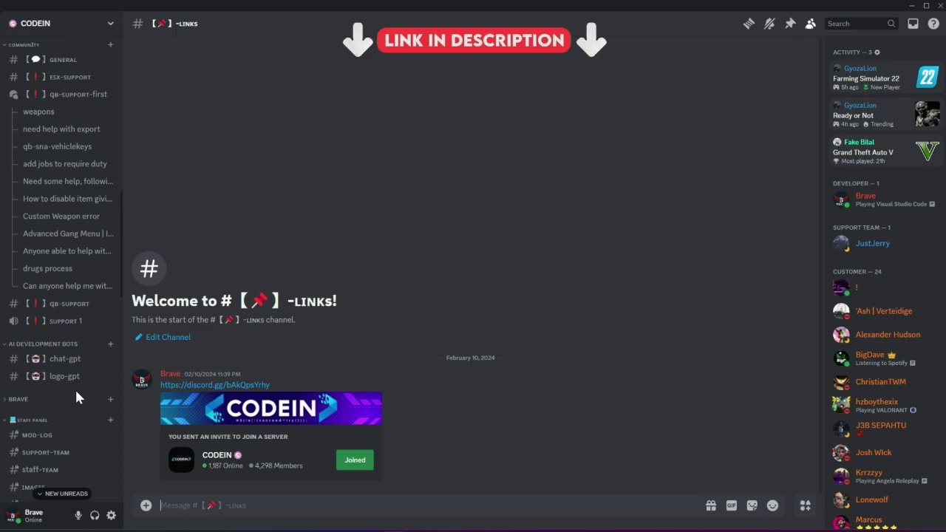
left_click(68, 367)
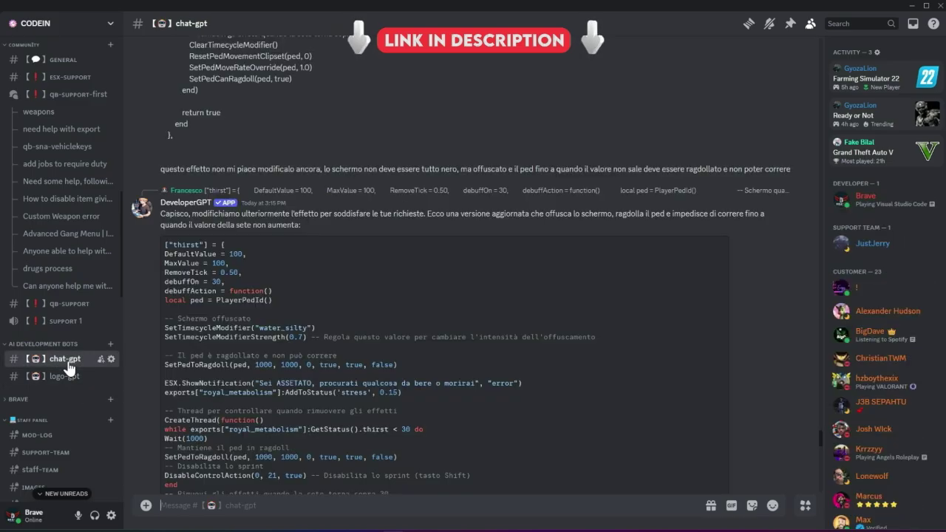
scroll(220, 409, "down", 10)
scroll(220, 408, "down", 5)
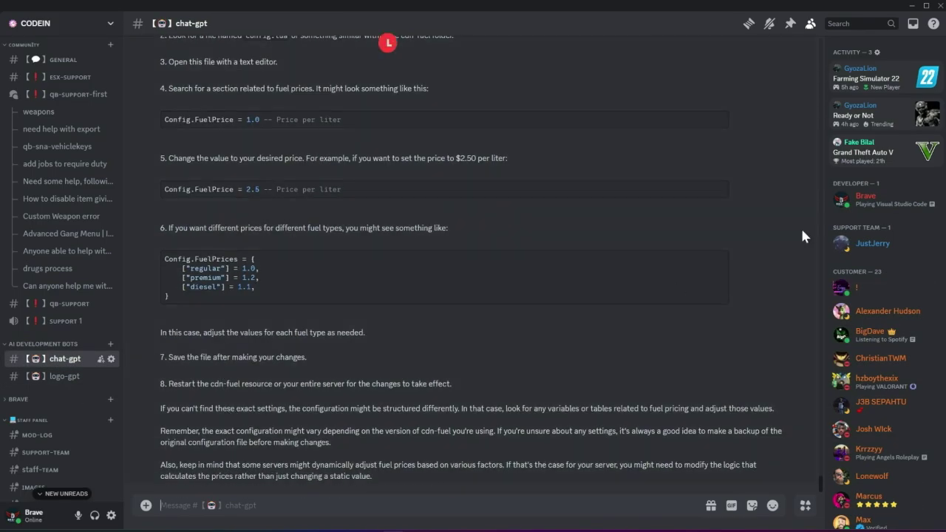
scroll(314, 341, "up", 15)
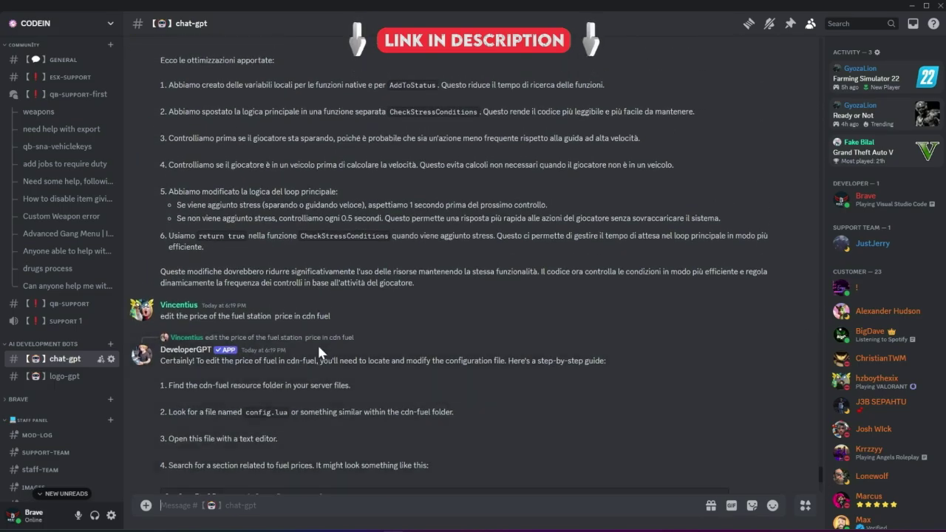
scroll(318, 342, "up", 5)
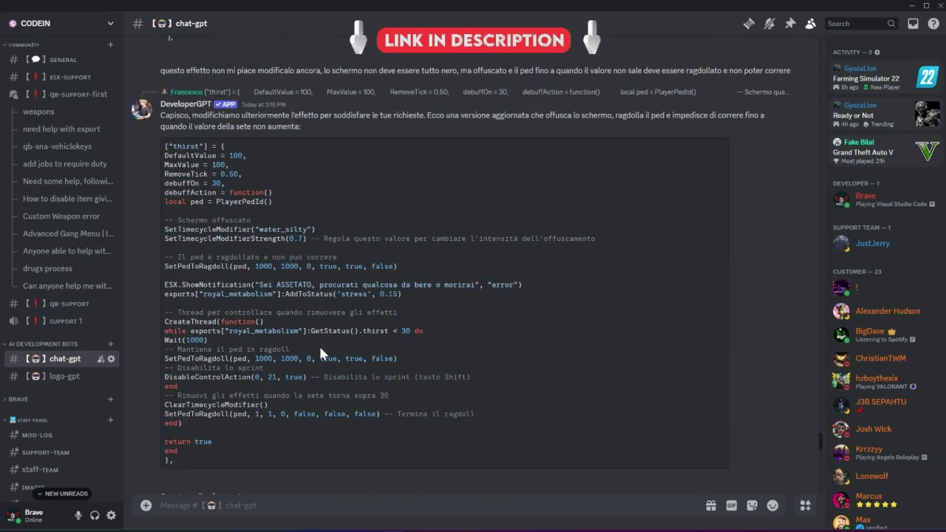
Browse the generated server logos and banners in the logo-gpt channel
left_click(80, 375)
scroll(227, 355, "up", 5)
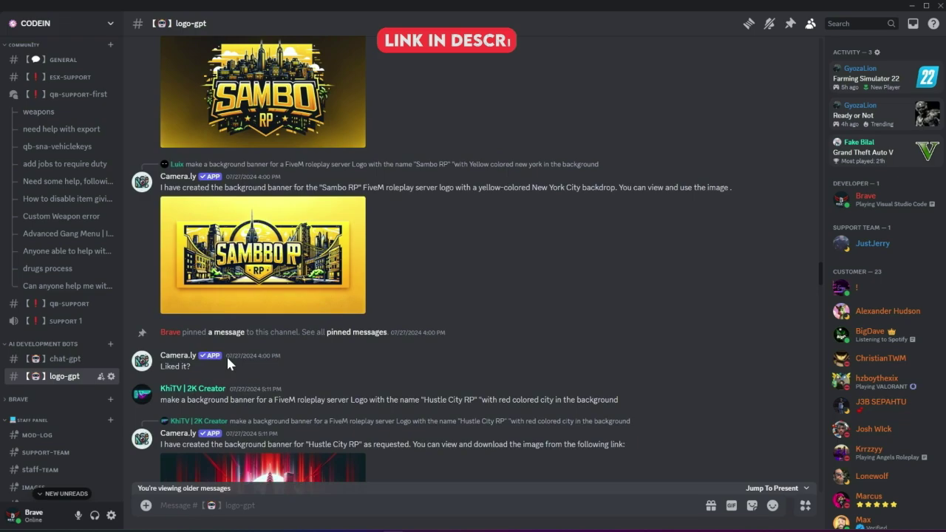
scroll(236, 364, "down", 10)
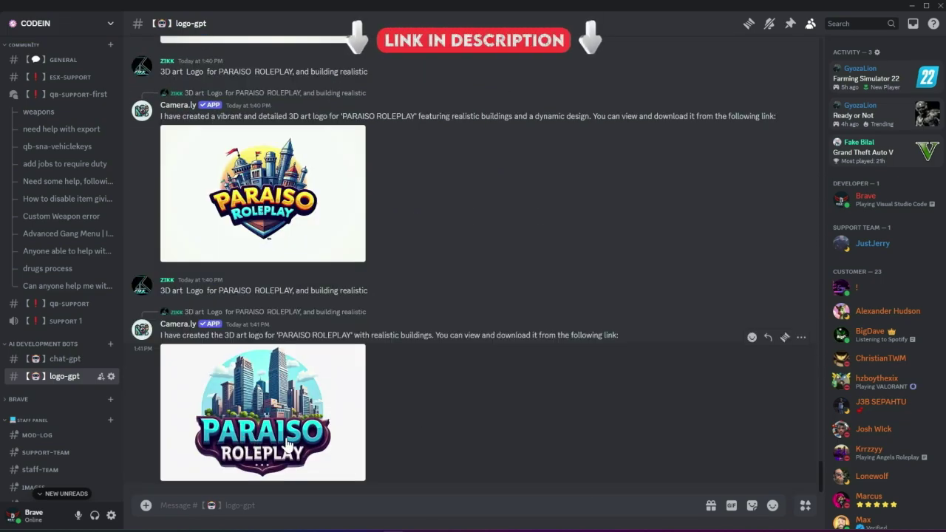
scroll(288, 240, "up", 3)
scroll(293, 242, "up", 5)
scroll(59, 264, "up", 3)
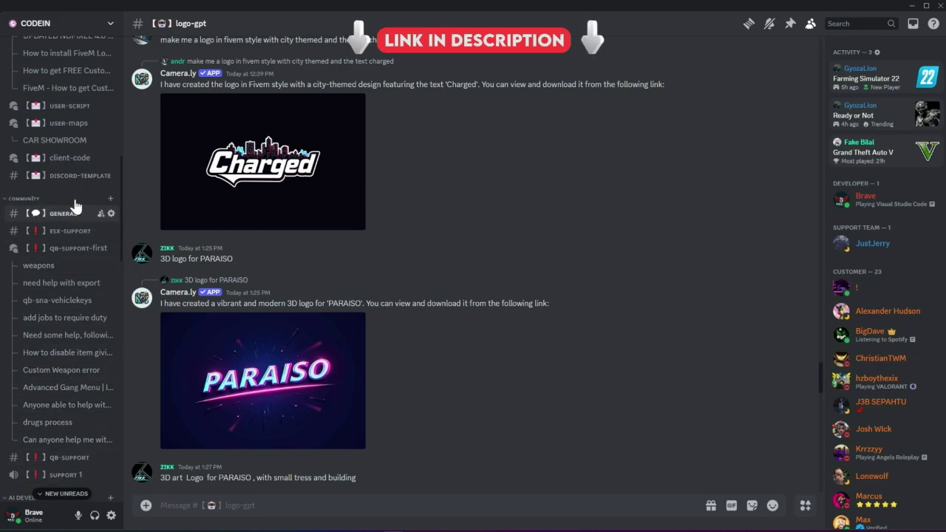
Look through the Development section's user-maps, user-script, discord-template, client-code and script-share channels
scroll(74, 207, "up", 2)
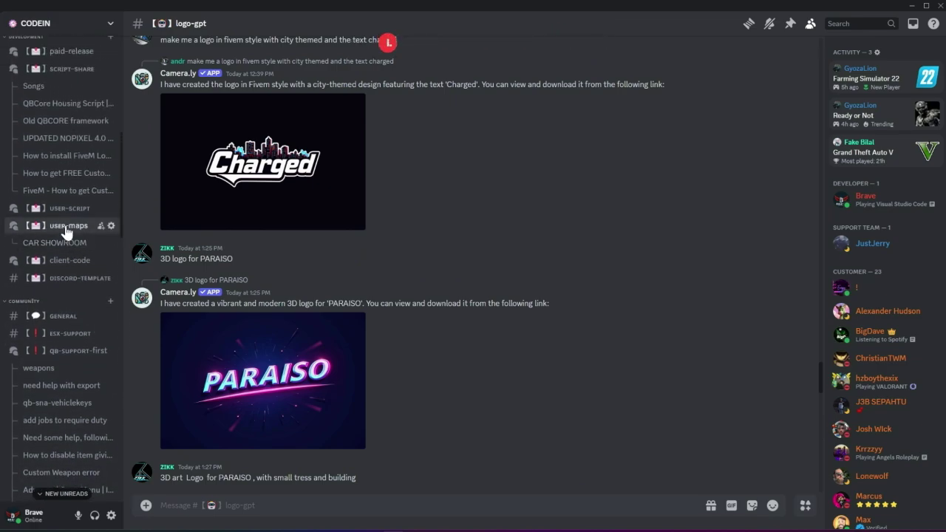
left_click(65, 225)
left_click(68, 209)
left_click(74, 277)
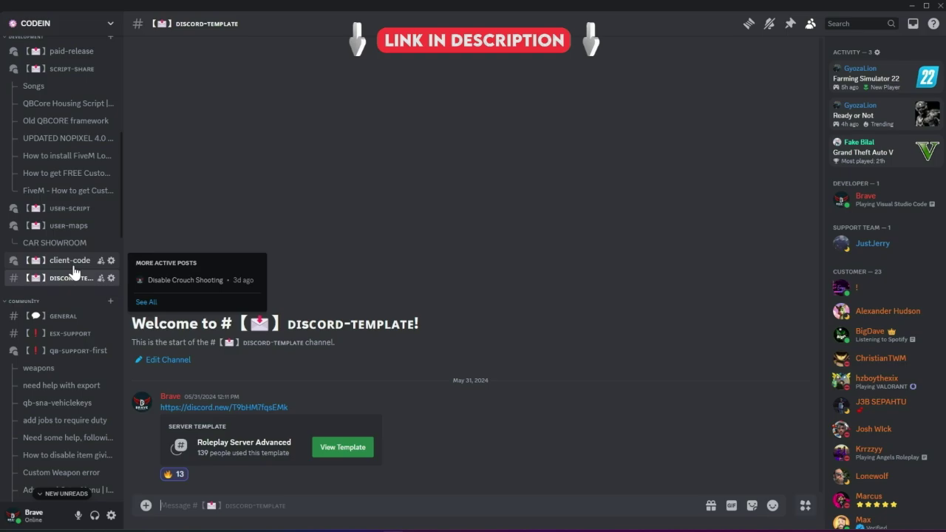
left_click(73, 261)
scroll(76, 262, "up", 3)
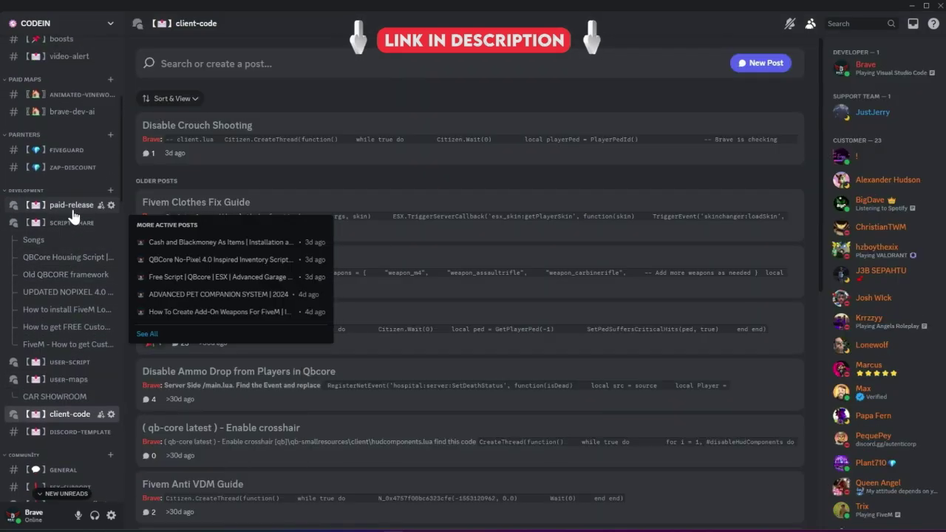
left_click(73, 224)
scroll(73, 226, "up", 5)
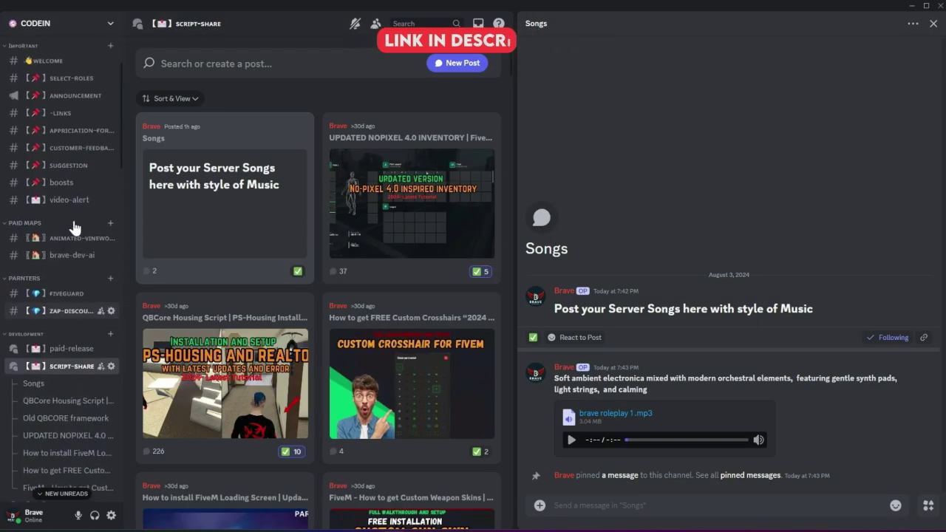